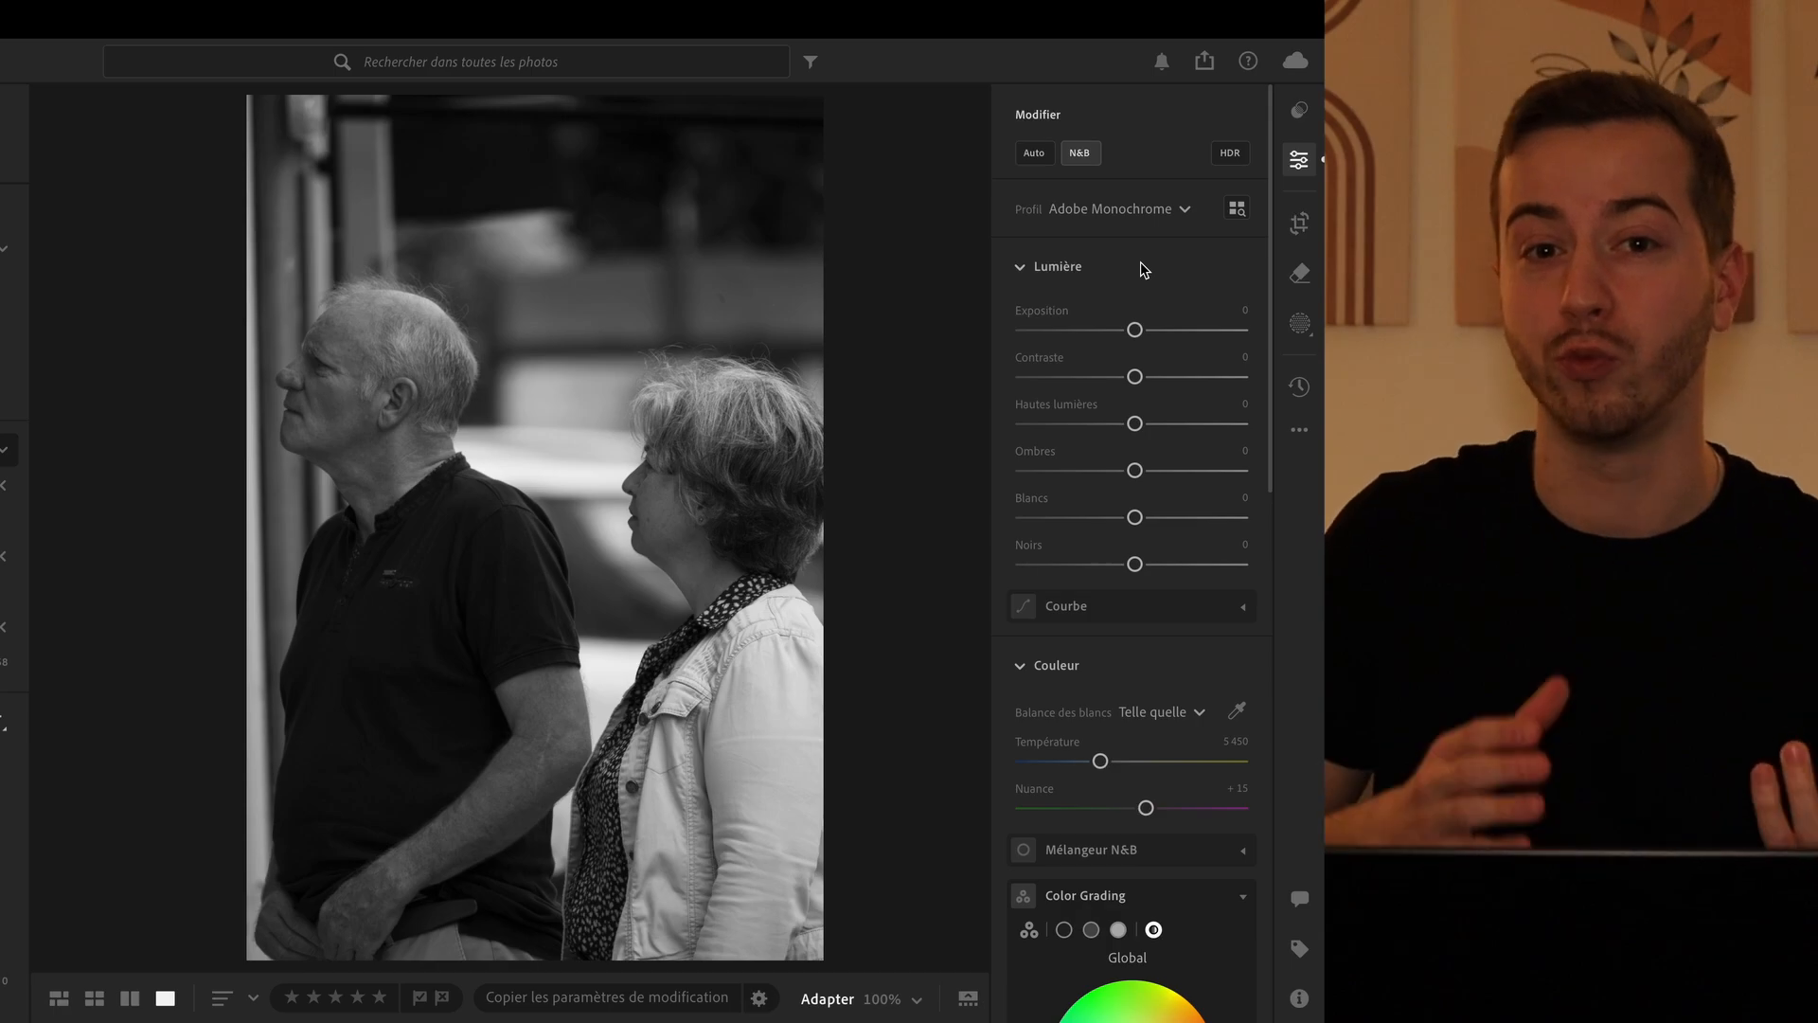
Step: Tint the whole black-and-white photo sepia with global Color Grading at Teinte 41 and Saturation 100
{"action": "scroll", "coordinate": [1153, 839], "scroll_direction": "down", "scroll_amount": 5}
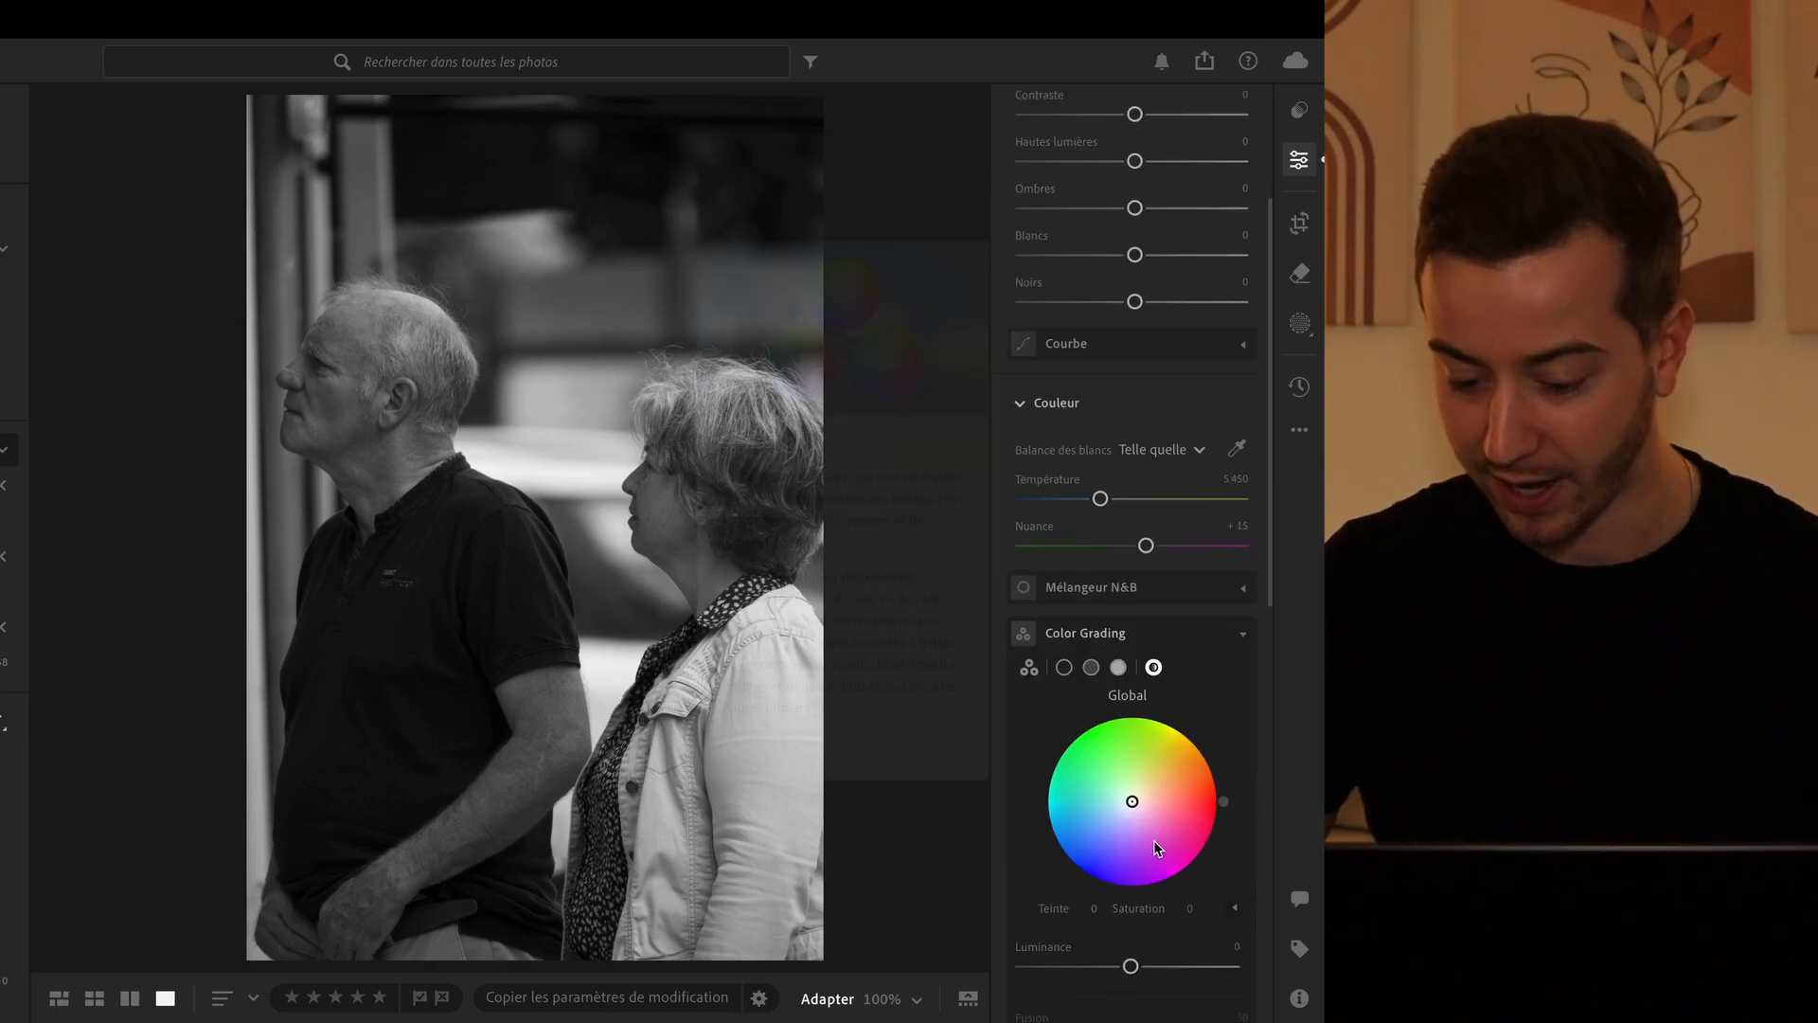
{"action": "left_click", "coordinate": [1244, 437]}
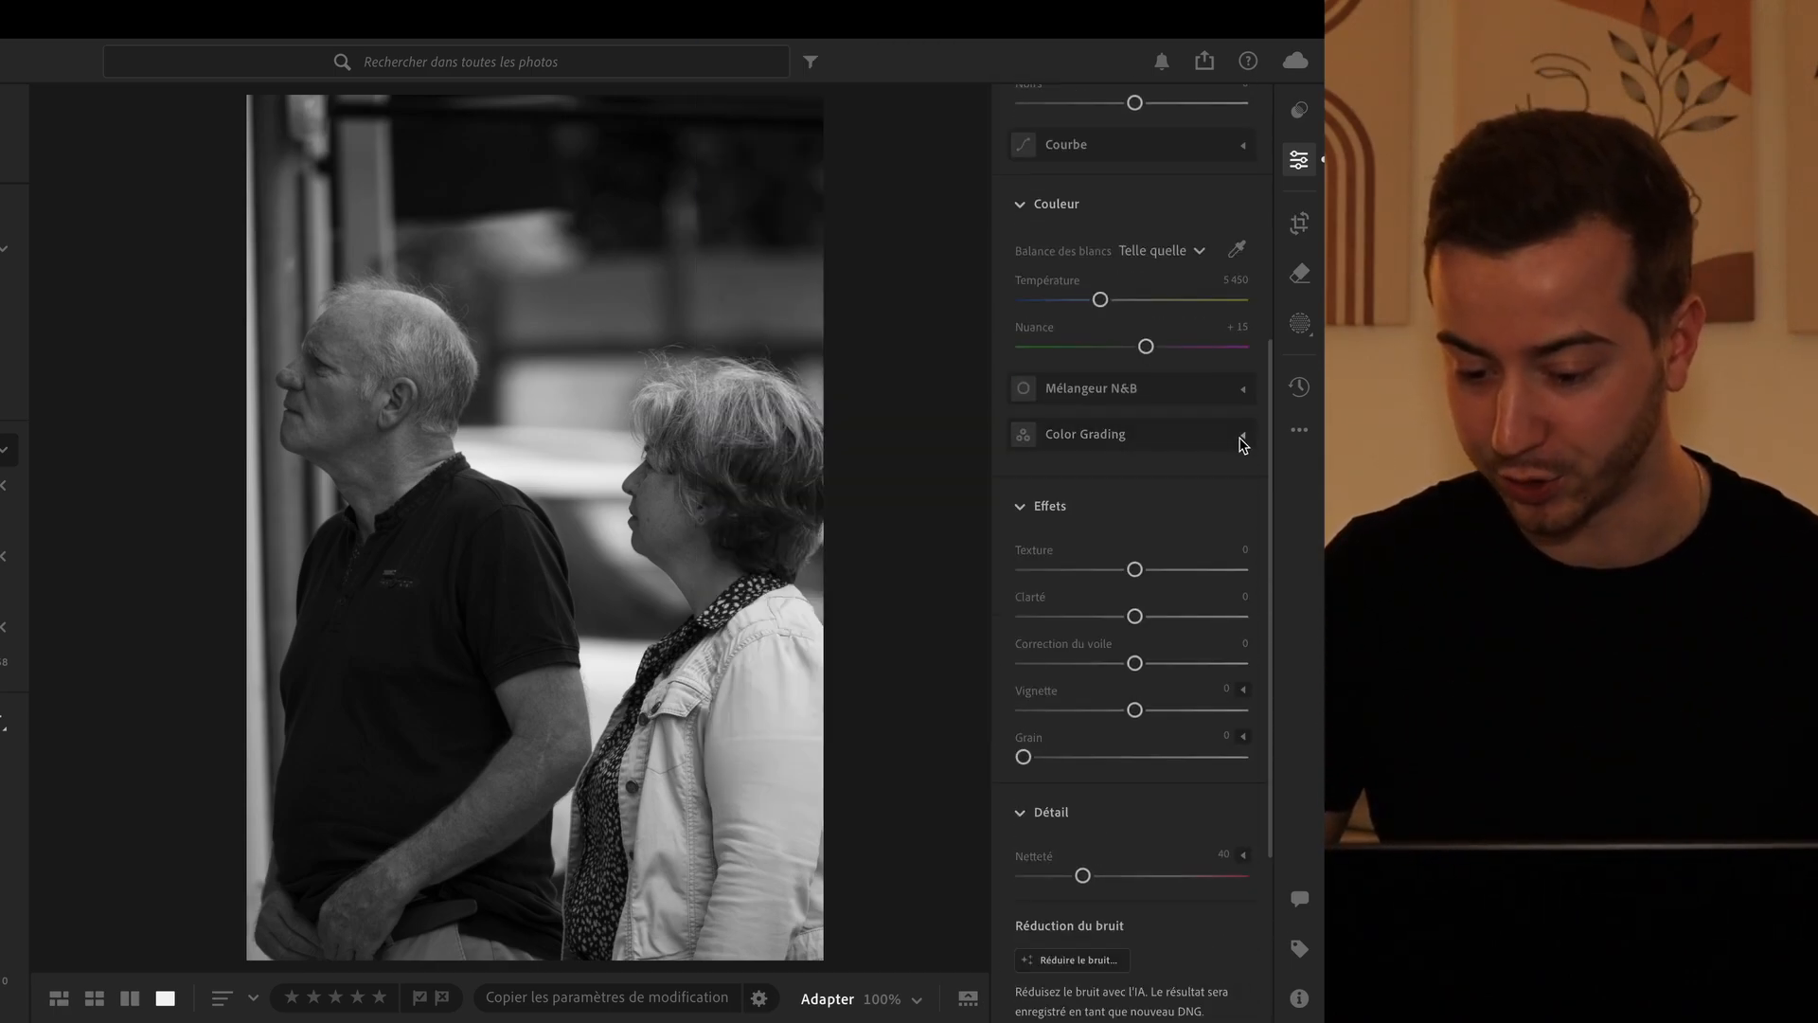
{"action": "left_click", "coordinate": [1244, 437]}
{"action": "scroll", "coordinate": [1149, 535], "scroll_direction": "up", "scroll_amount": 3}
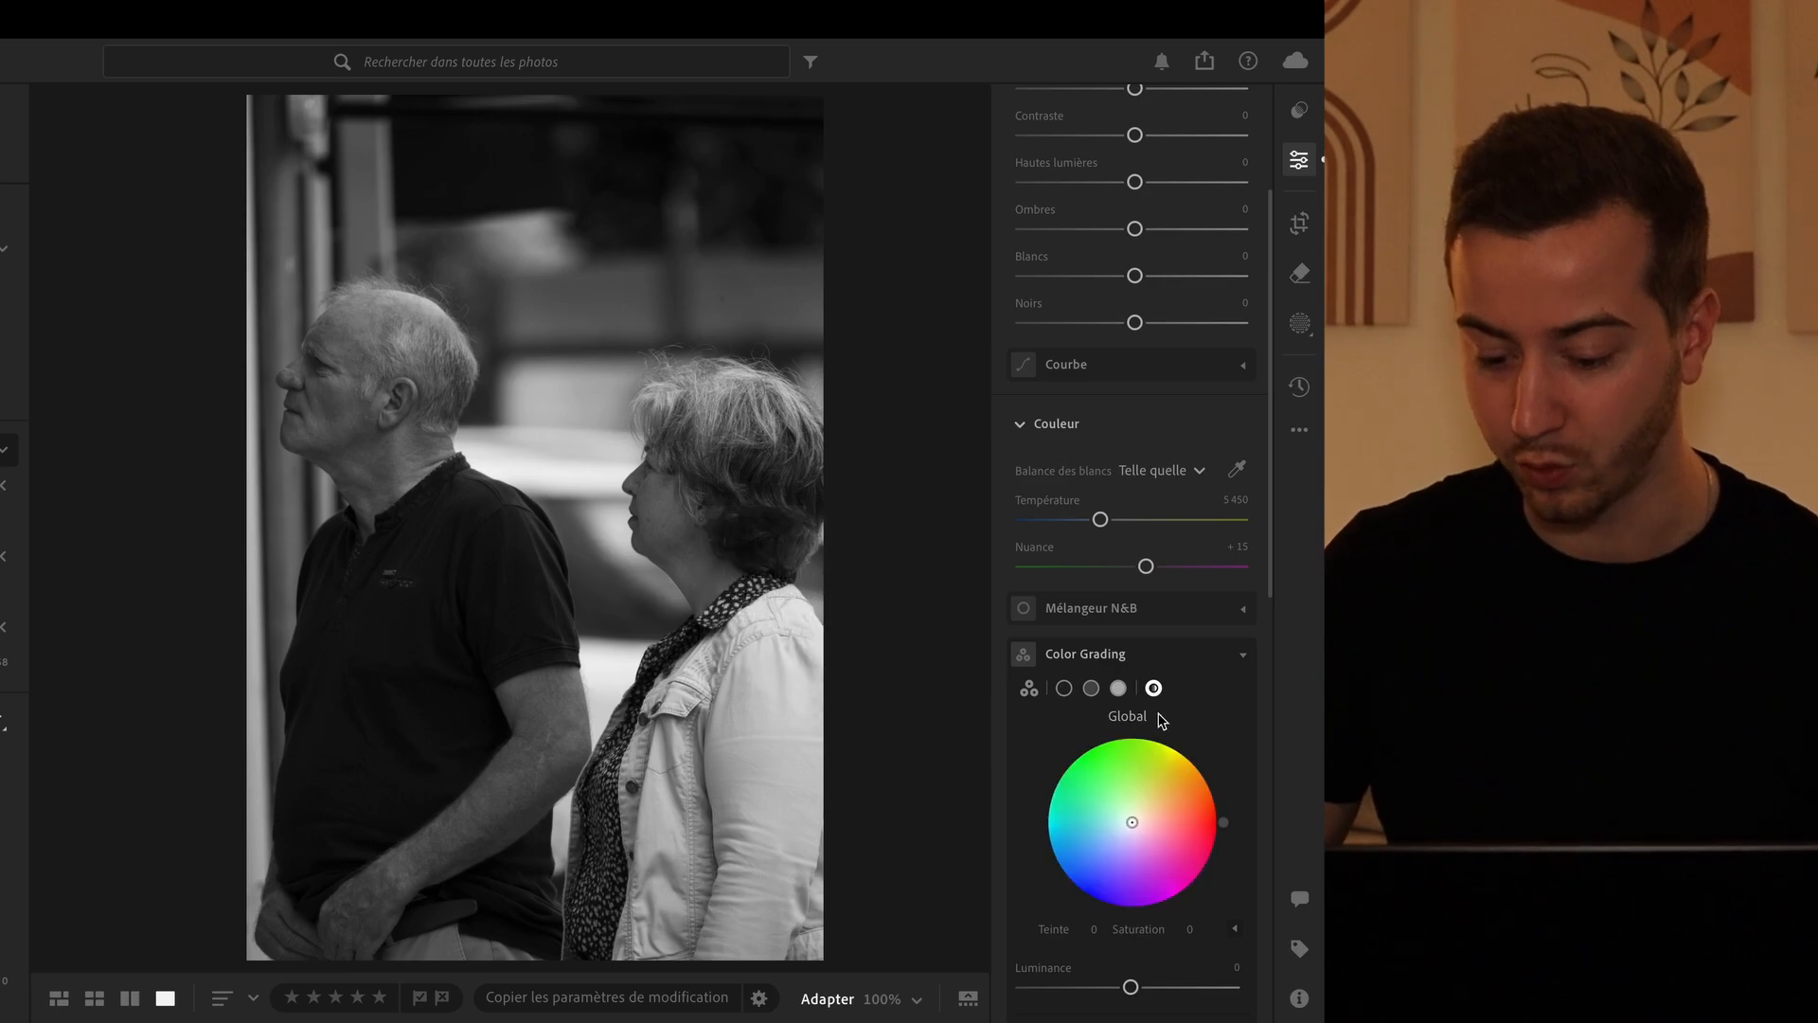
{"action": "scroll", "coordinate": [1163, 720], "scroll_direction": "down", "scroll_amount": 3}
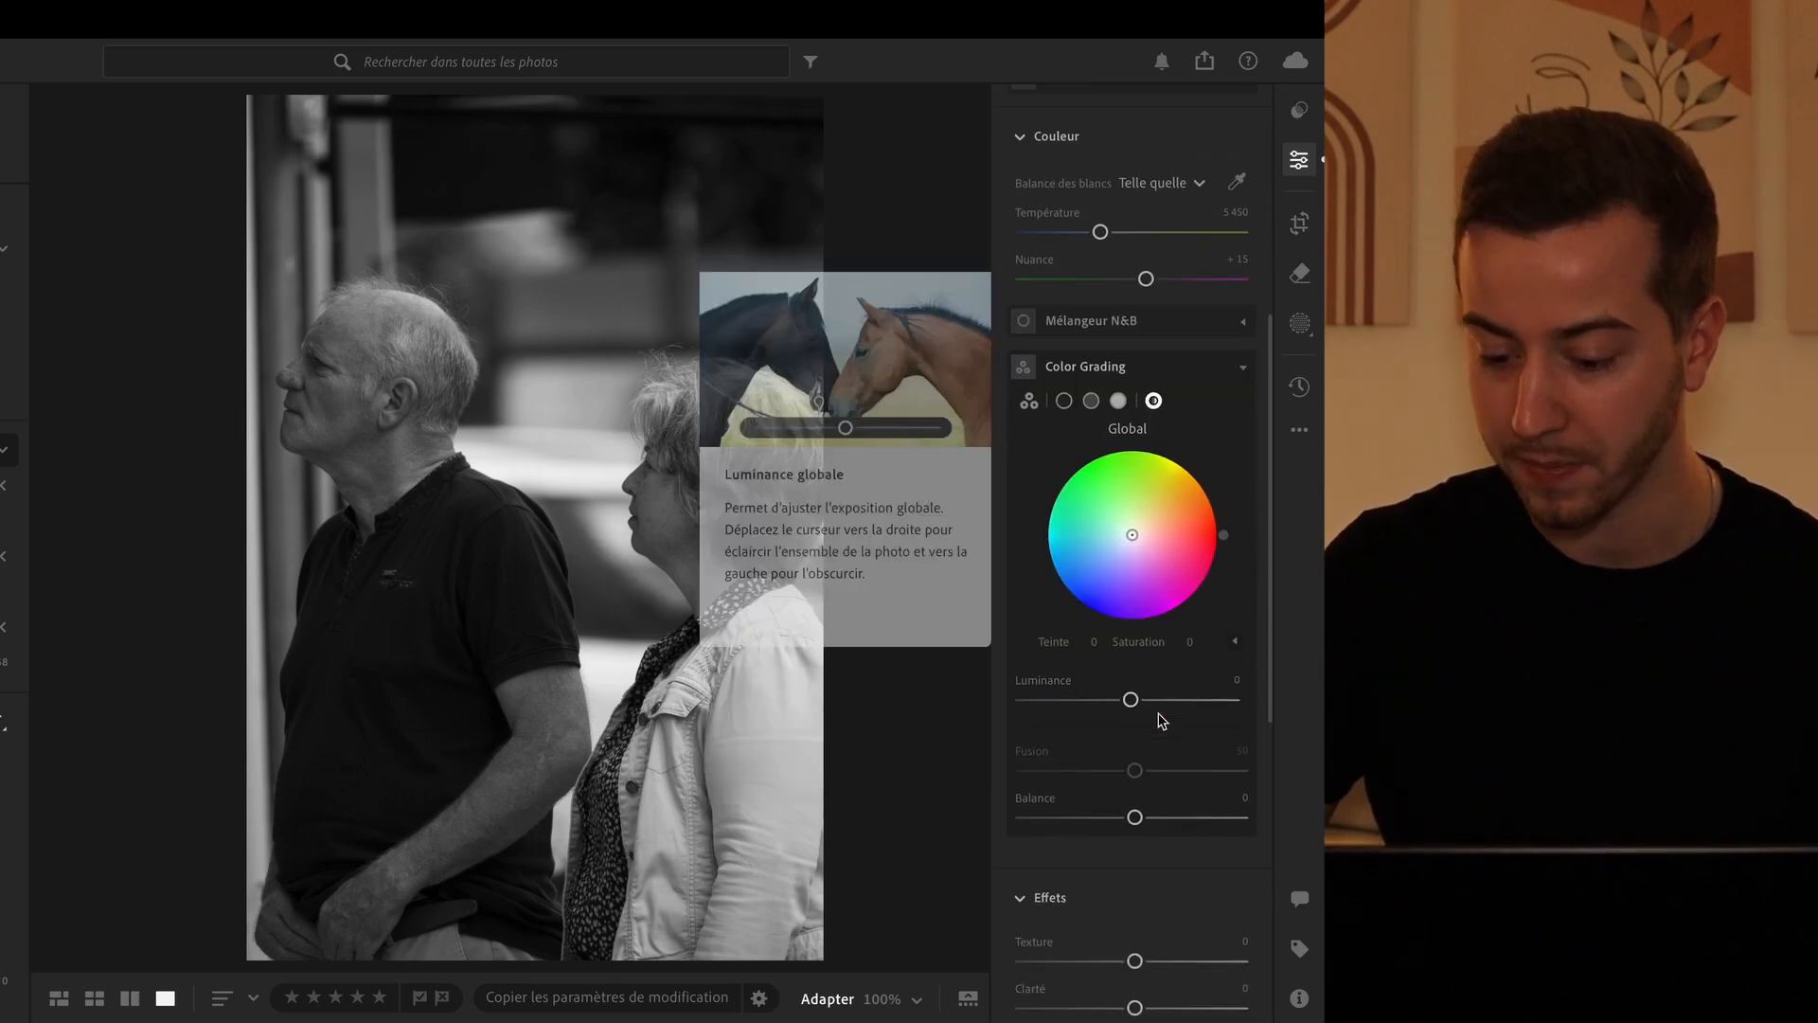
{"action": "left_click", "coordinate": [1174, 497]}
{"action": "left_click_drag", "start_coordinate": [1174, 497], "coordinate": [1185, 485]}
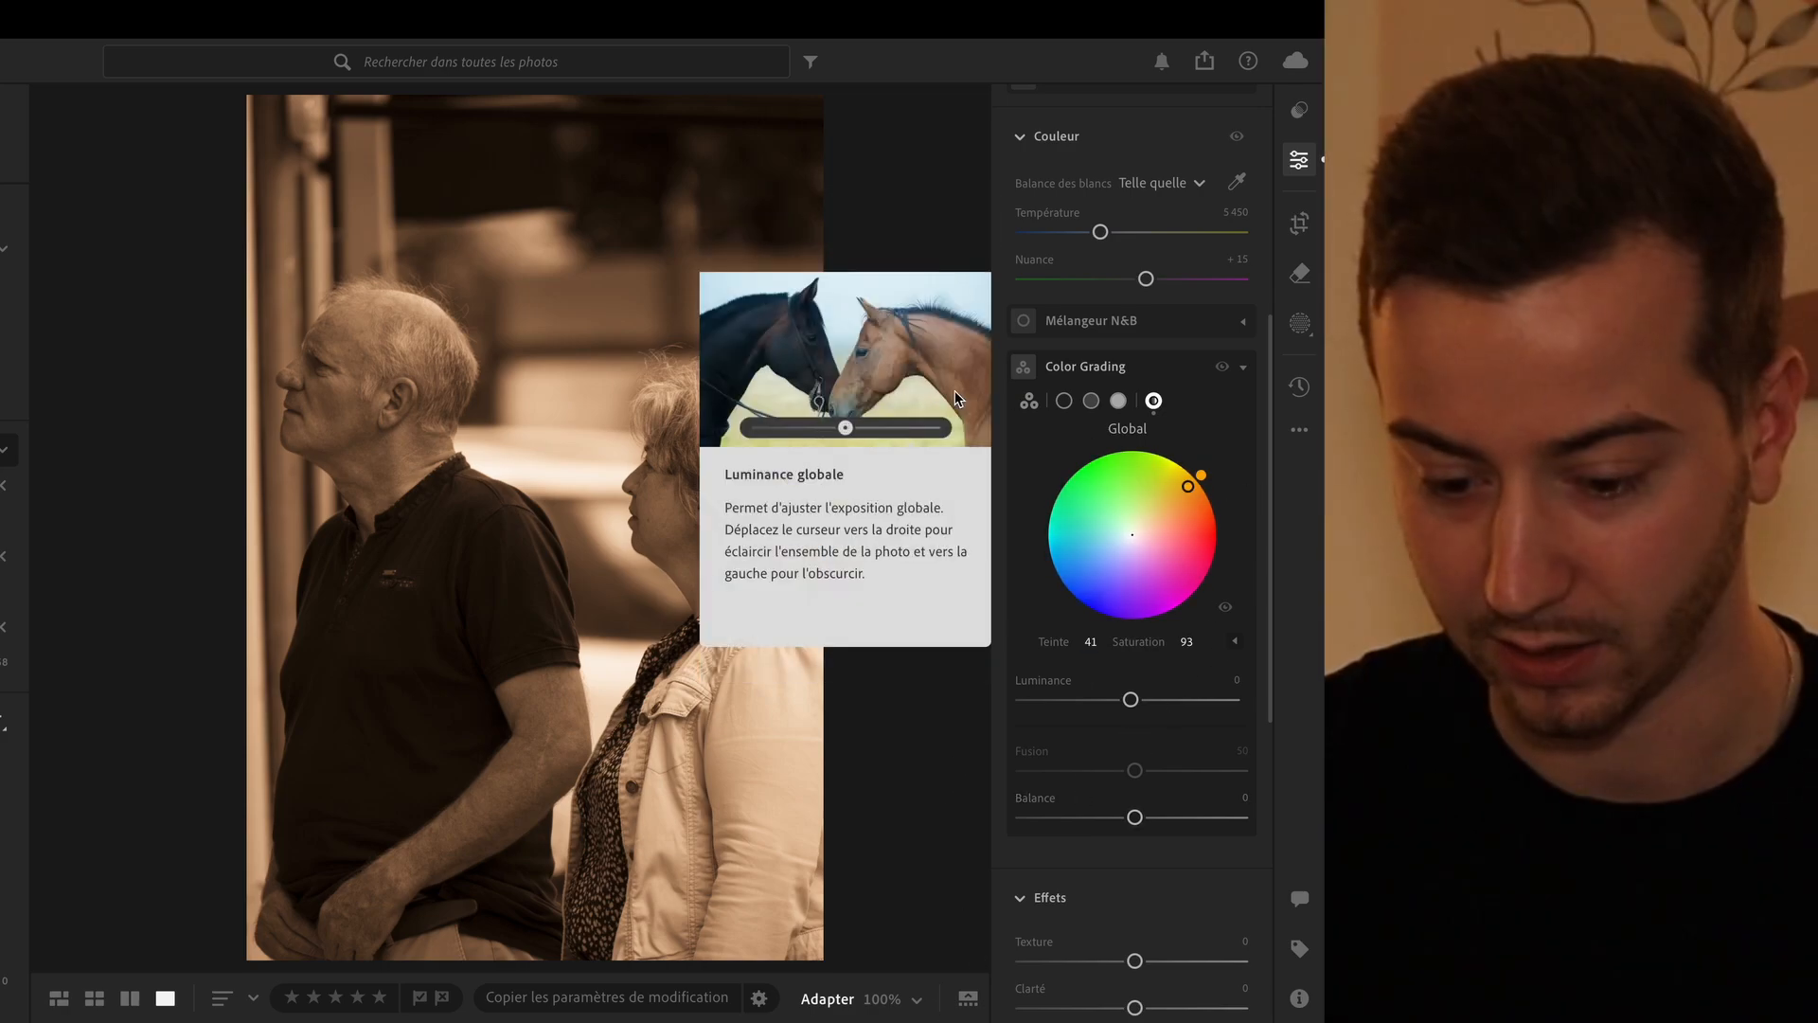
{"action": "mouse_move", "coordinate": [1187, 486]}
{"action": "left_mouse_down"}
{"action": "mouse_move", "coordinate": [1166, 498]}
{"action": "mouse_move", "coordinate": [1207, 479]}
{"action": "left_mouse_up"}
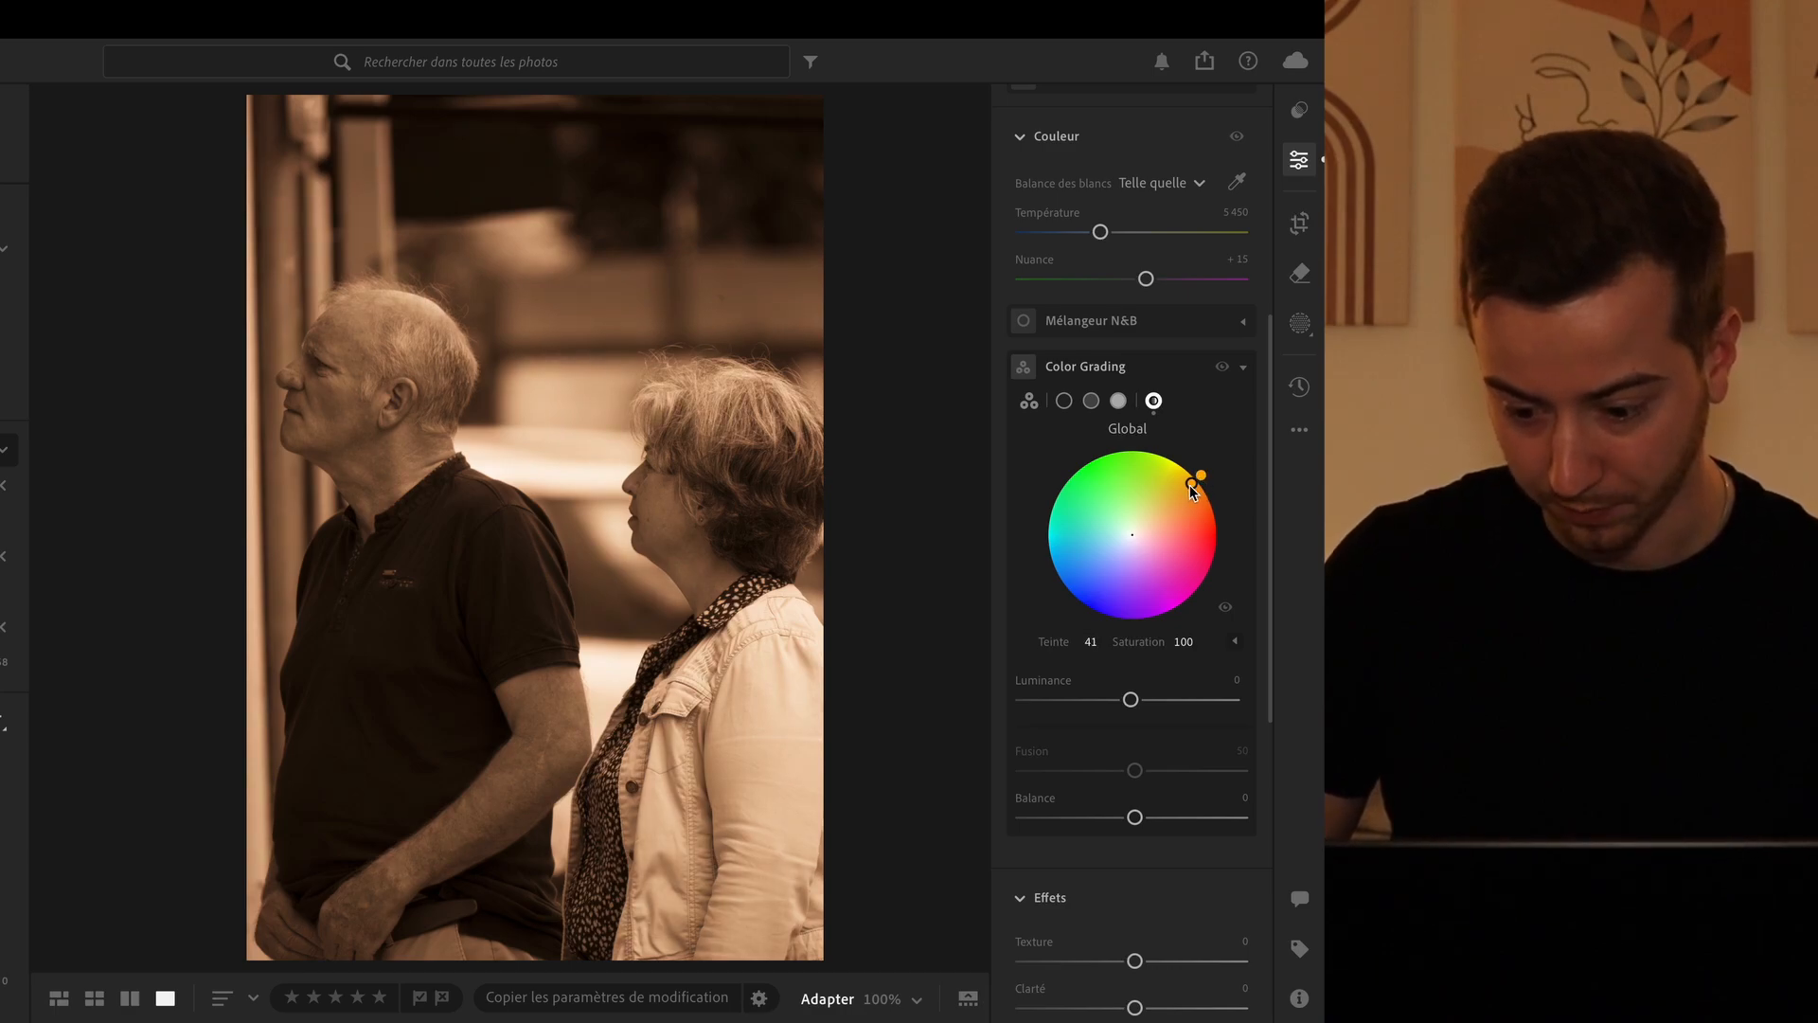
{"action": "left_click_drag", "start_coordinate": [1189, 487], "coordinate": [1193, 481]}
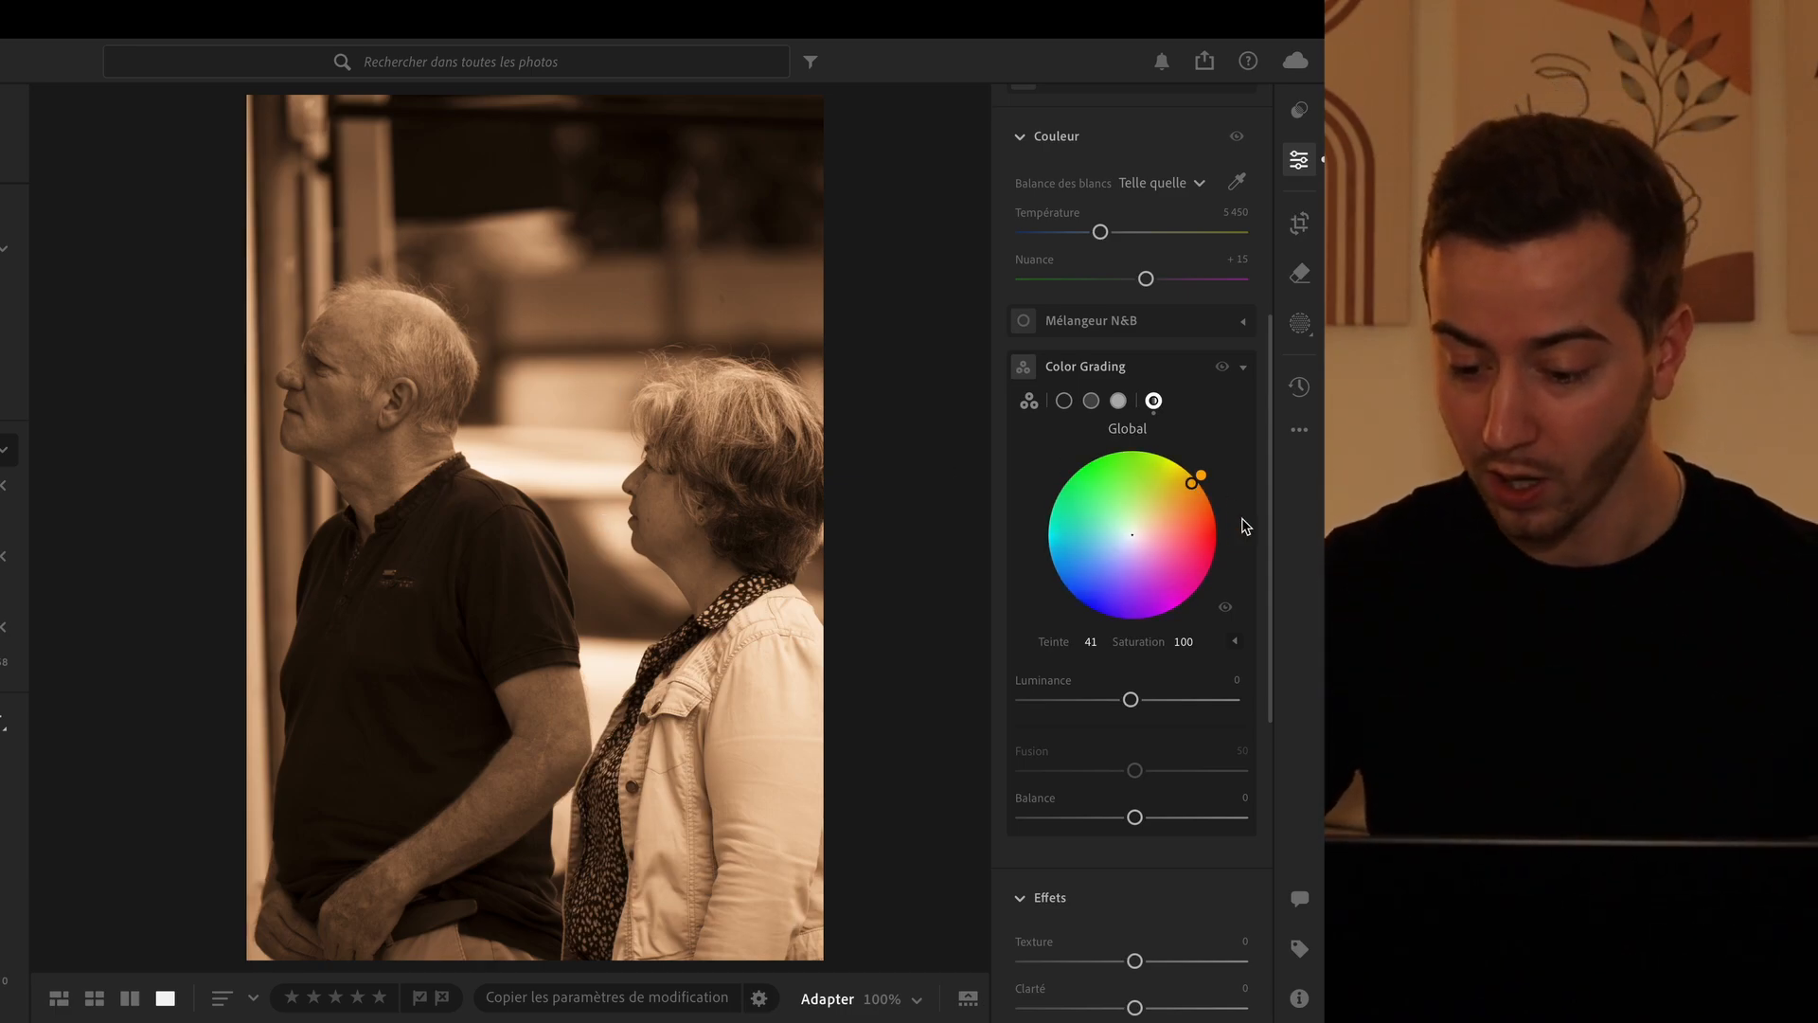
Step: Raise the photo's Exposition to +1,00
{"action": "scroll", "coordinate": [1227, 410], "scroll_direction": "up", "scroll_amount": 6}
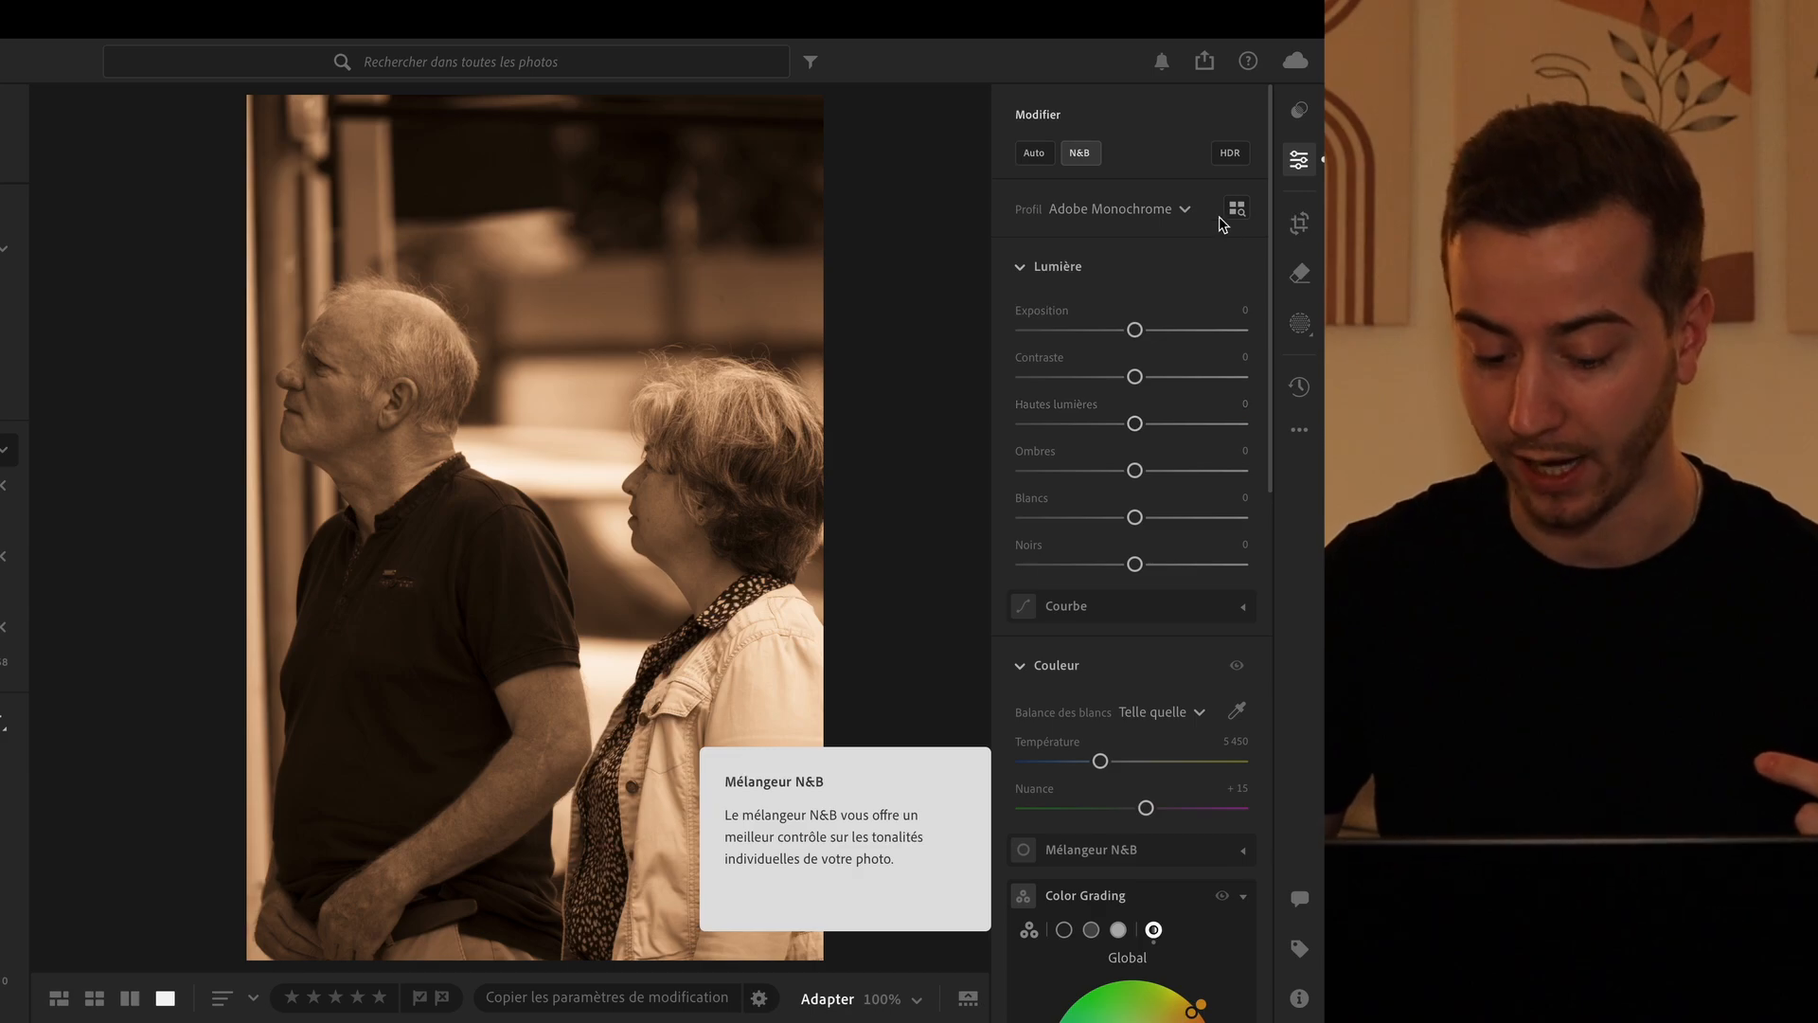
{"action": "mouse_move", "coordinate": [1142, 212]}
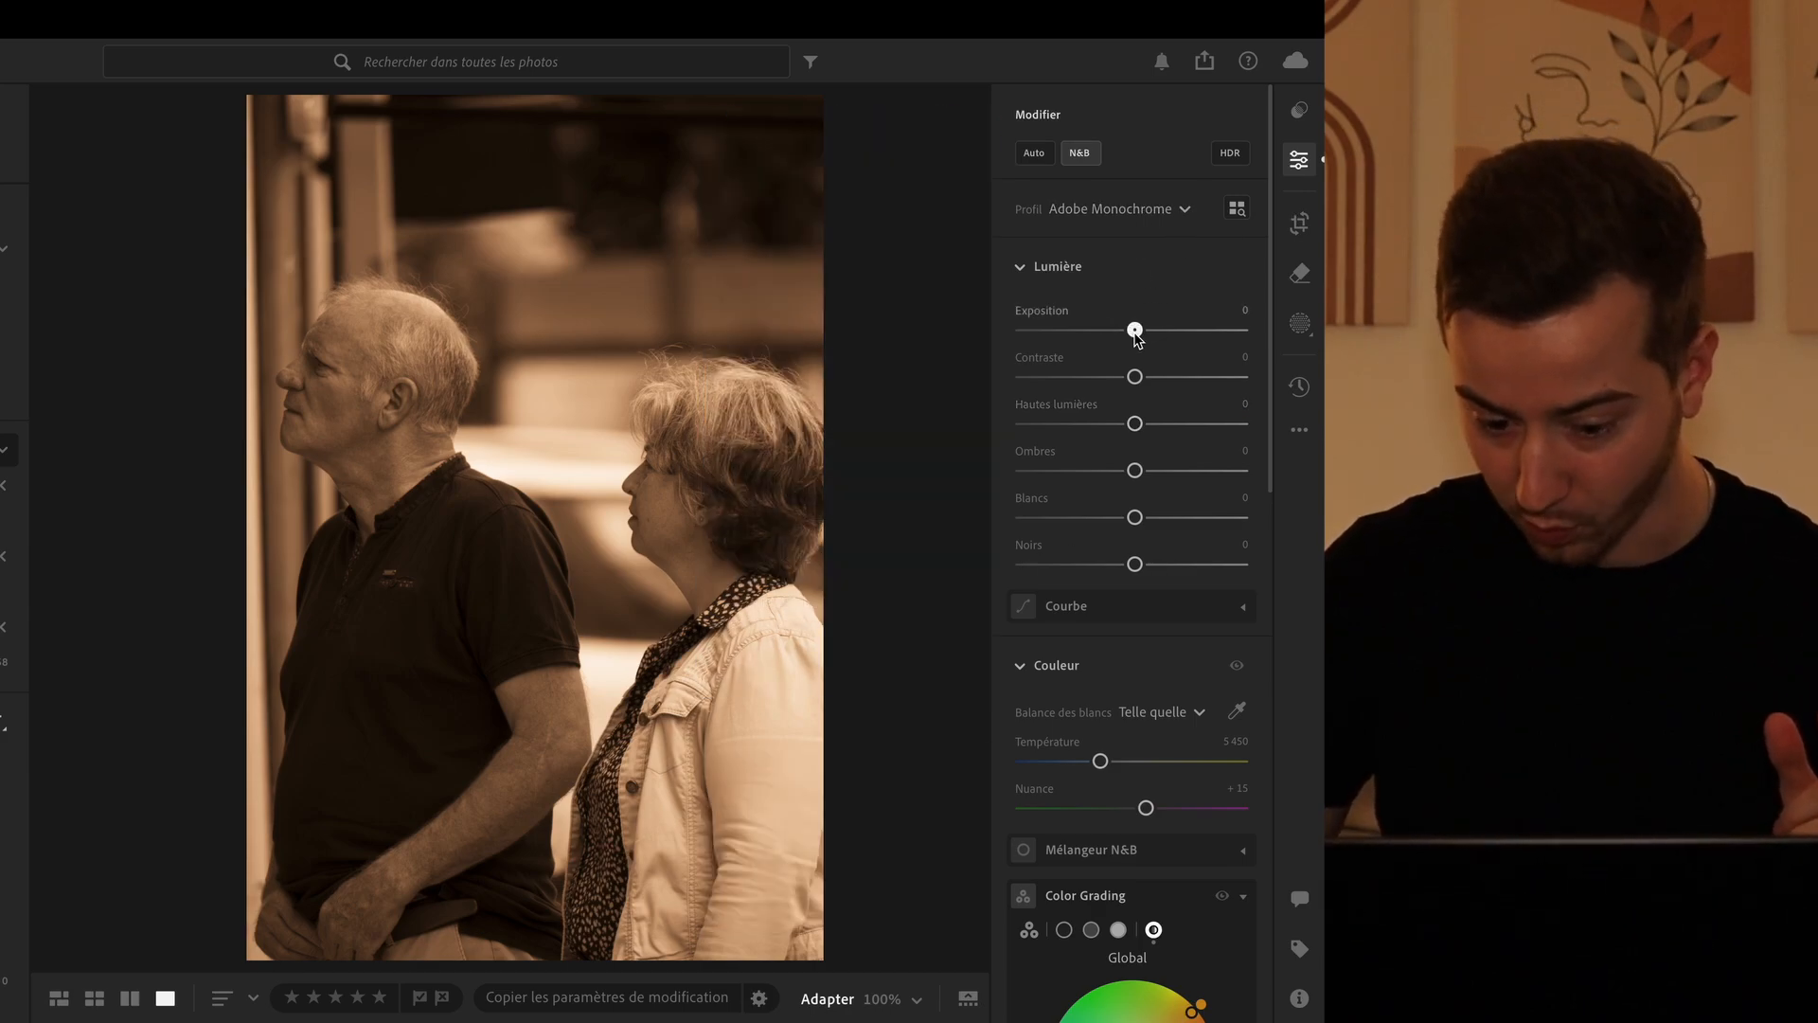
{"action": "left_click_drag", "start_coordinate": [1136, 334], "coordinate": [1162, 335]}
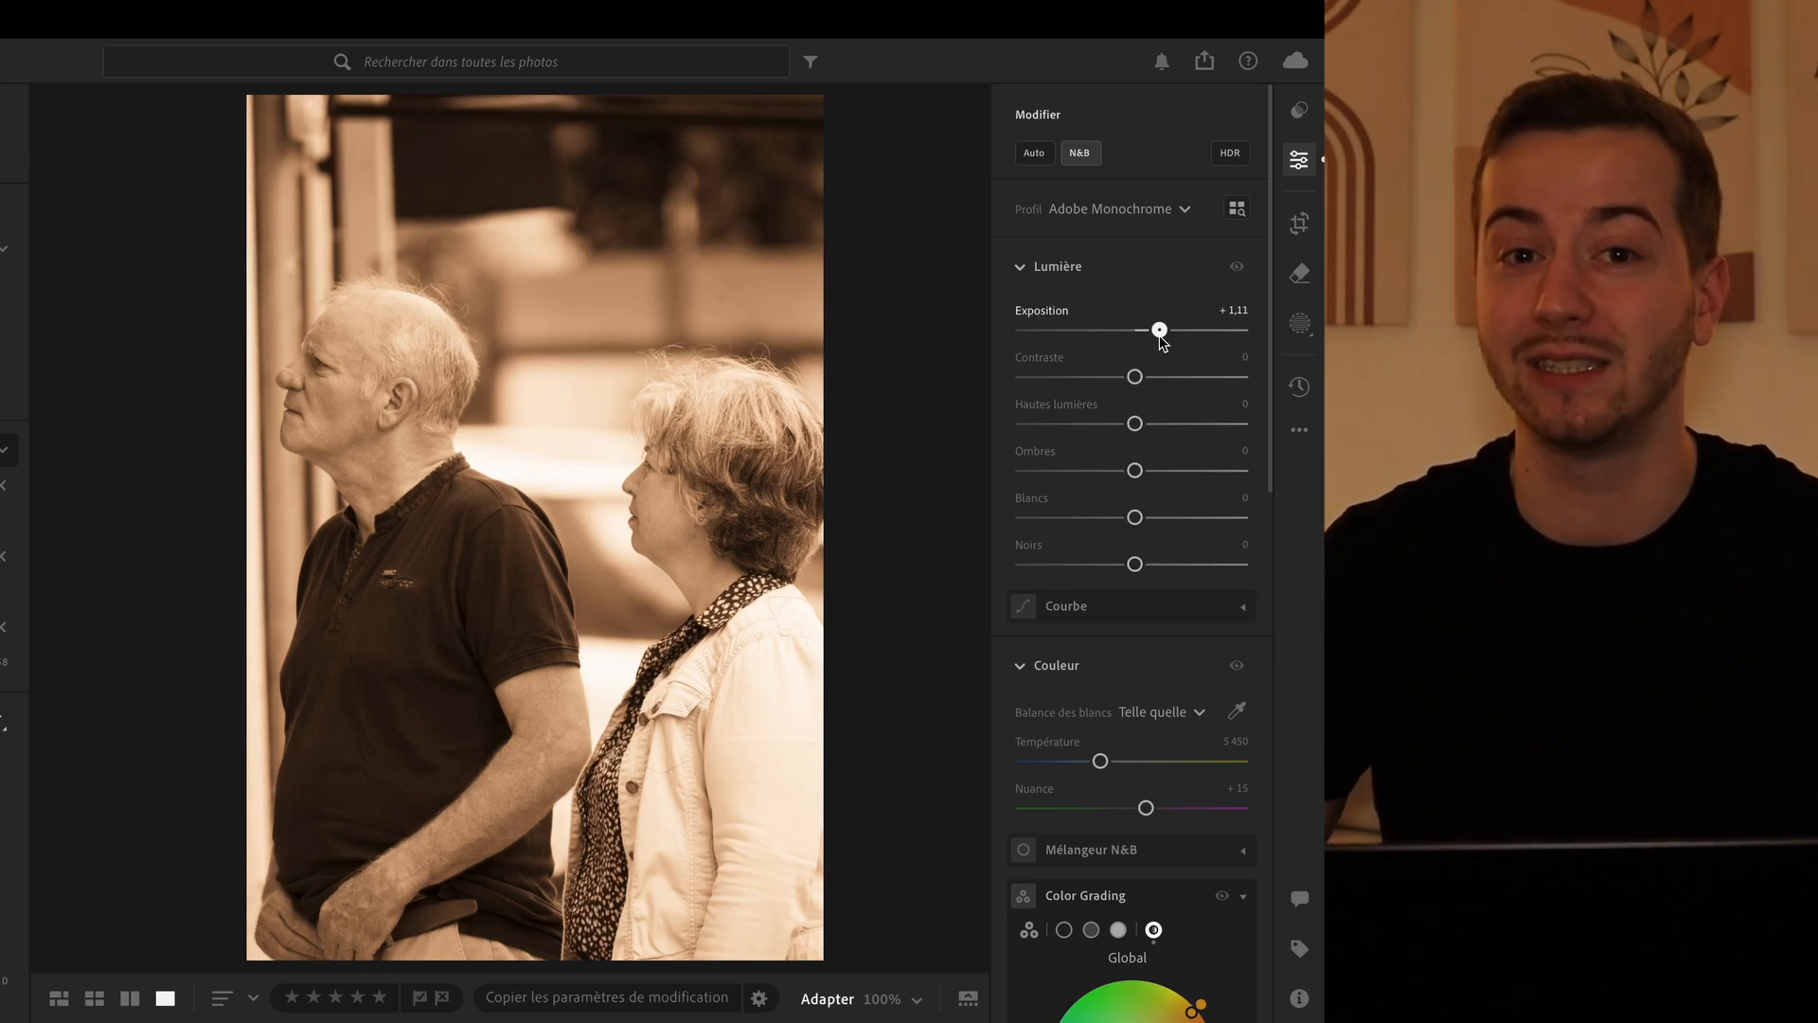
{"action": "left_click_drag", "start_coordinate": [1160, 337], "coordinate": [1162, 346]}
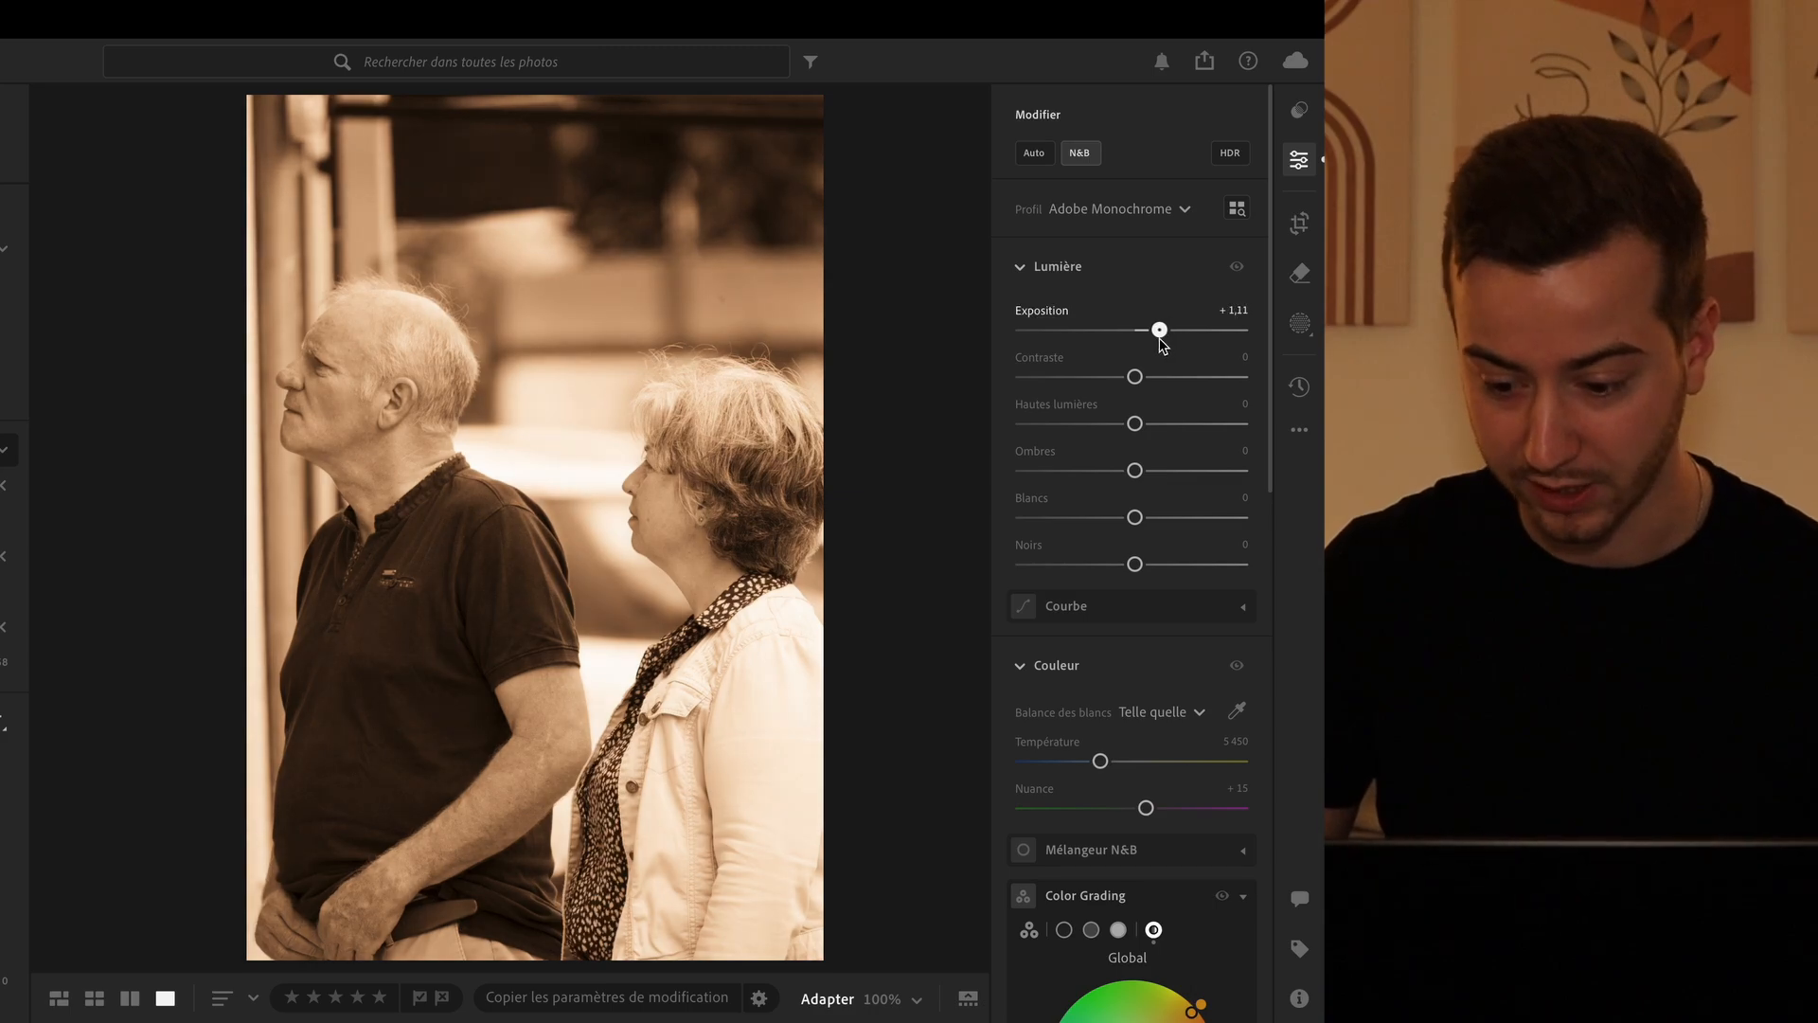
{"action": "left_click", "coordinate": [1237, 312]}
{"action": "type", "text": "1"}
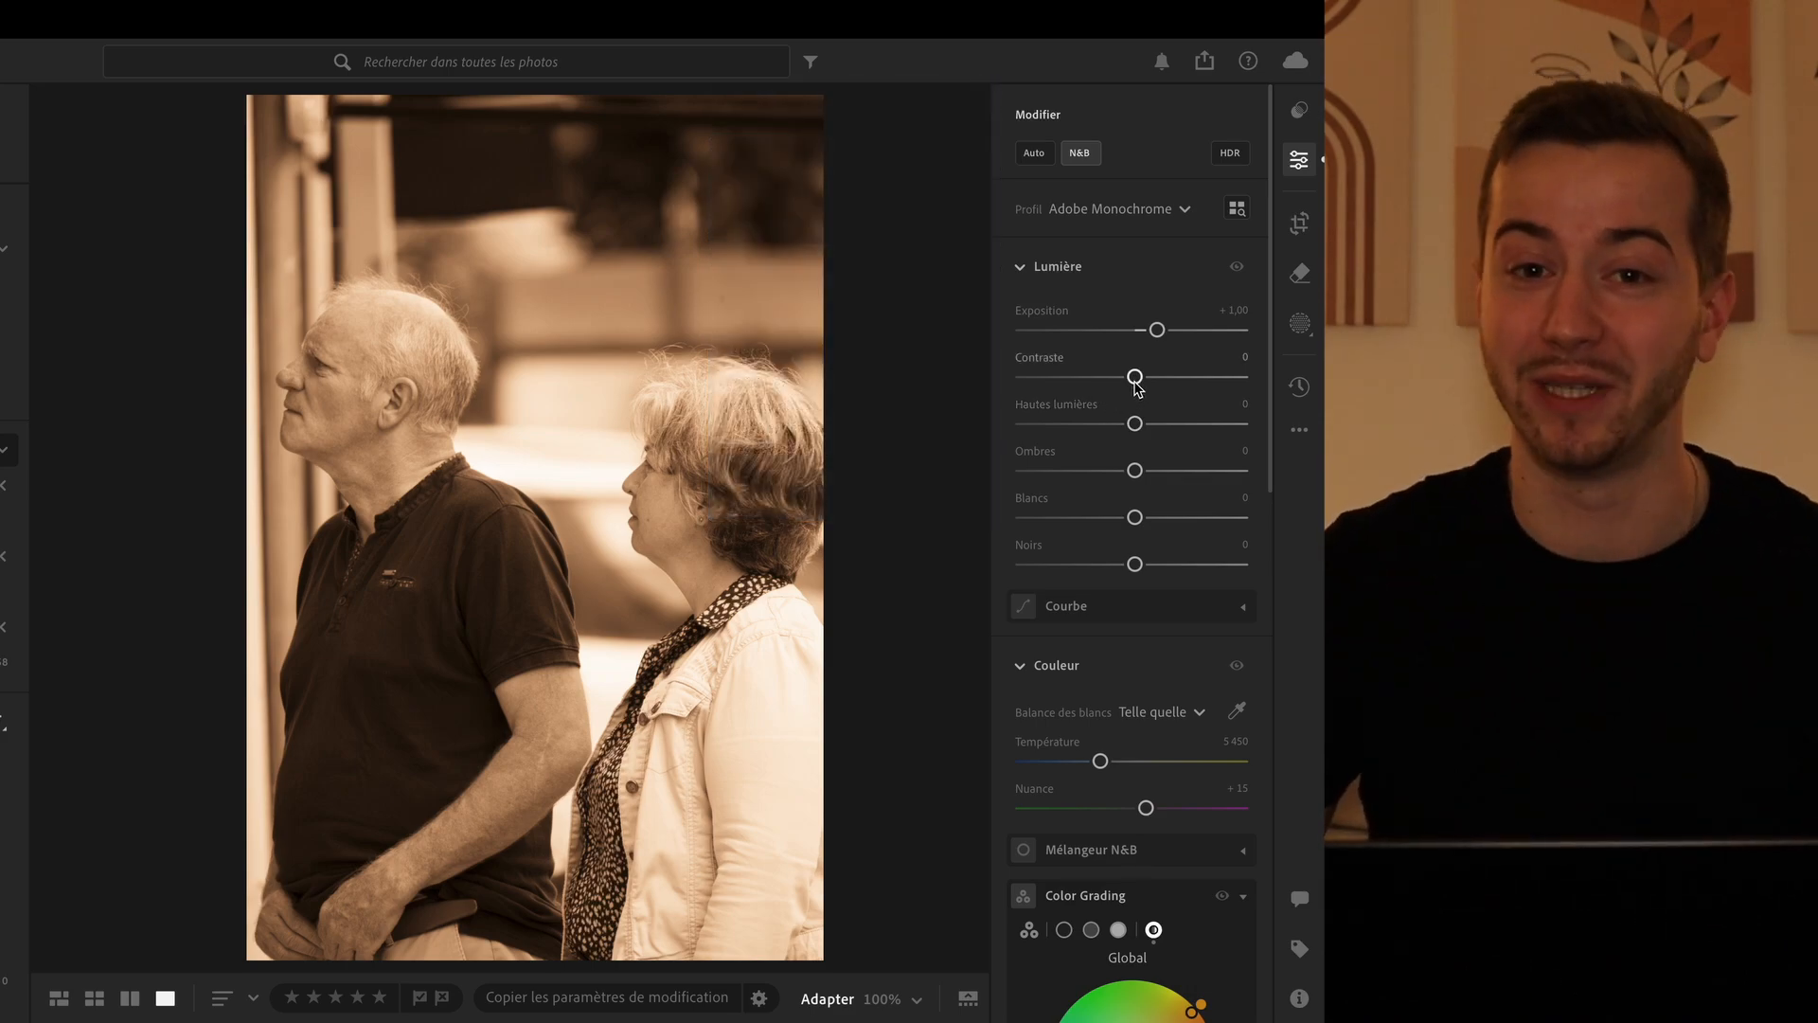
Step: Lower the Contraste to −100 and raise the Hautes lumières to +50
{"action": "left_click_drag", "start_coordinate": [1136, 379], "coordinate": [974, 382]}
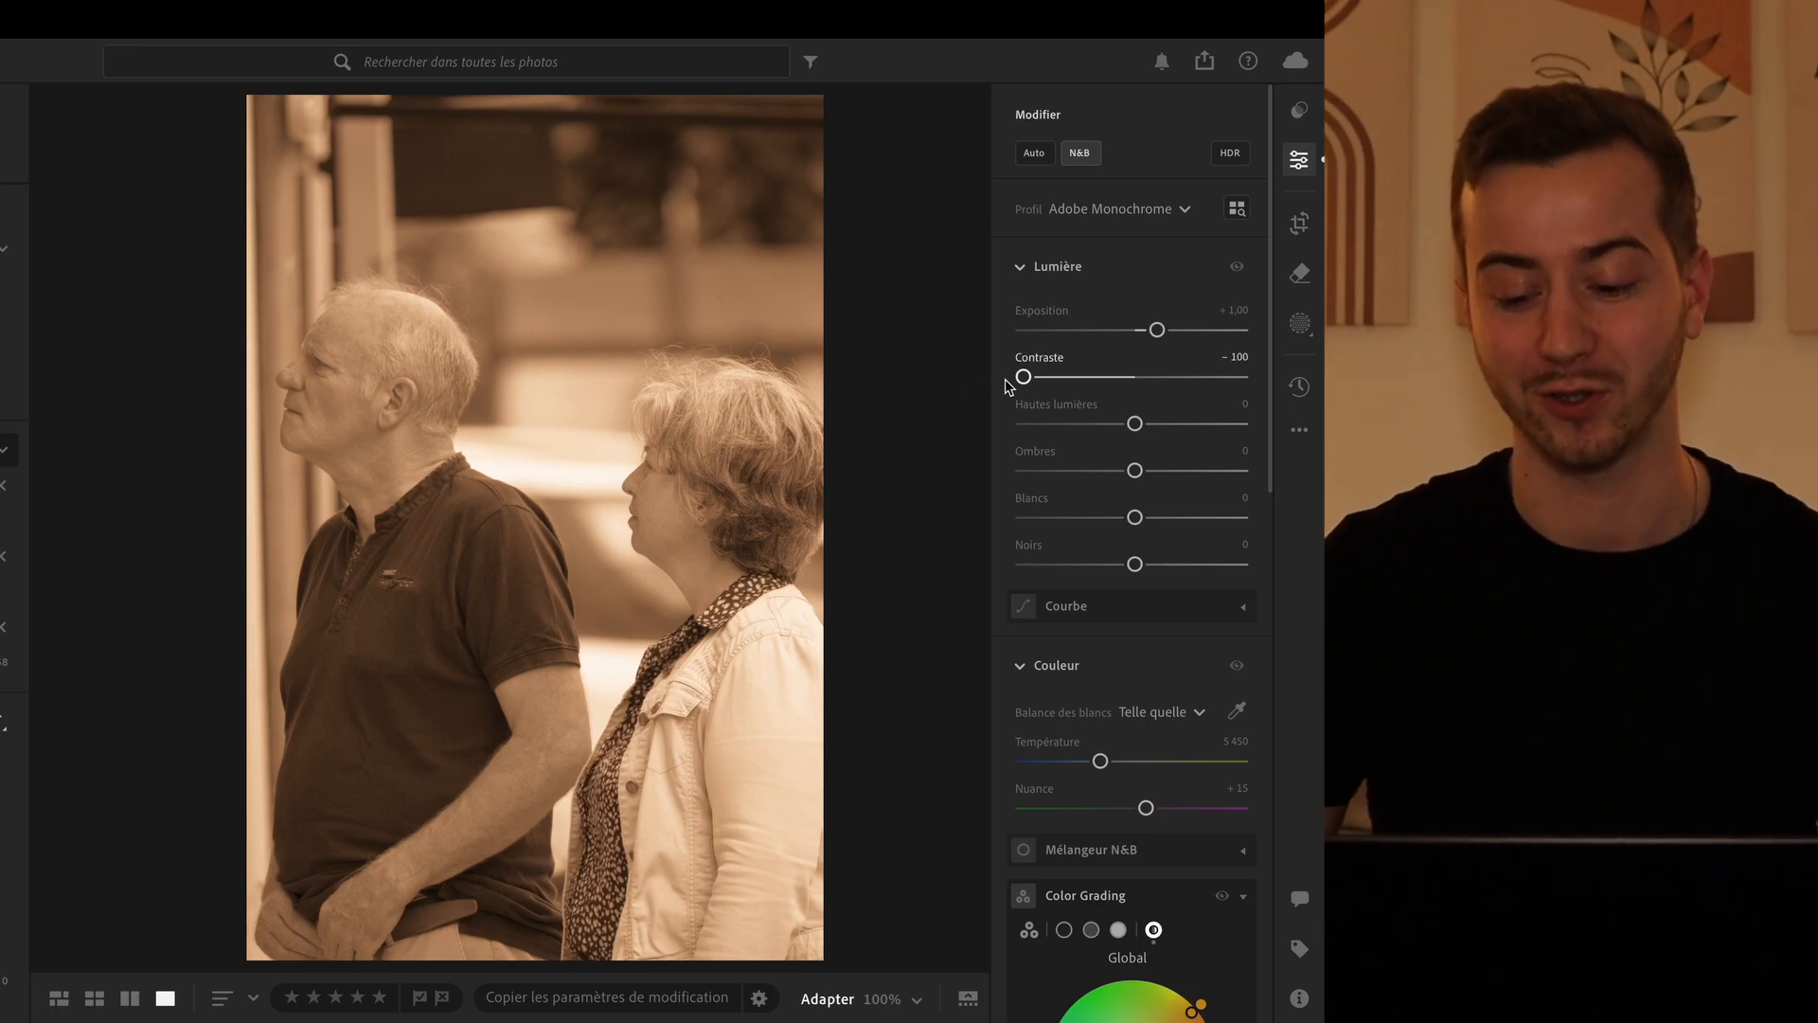
{"action": "left_click_drag", "start_coordinate": [1022, 378], "coordinate": [925, 366]}
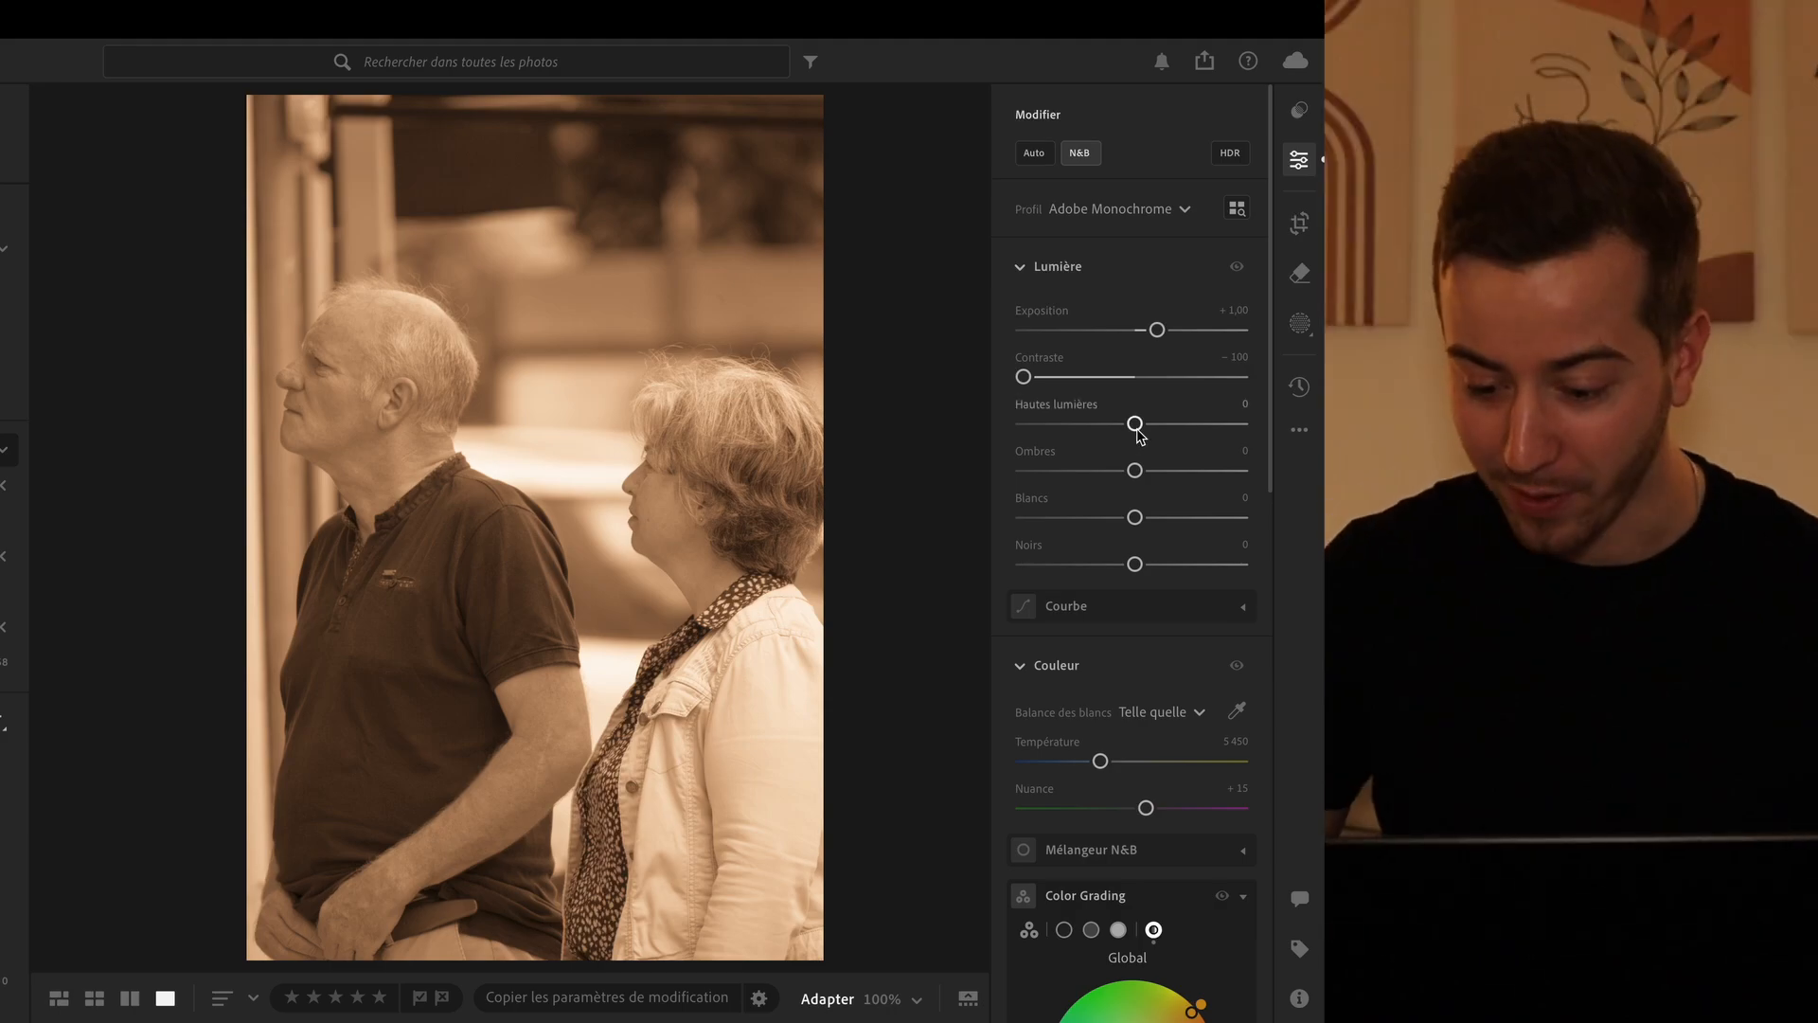
{"action": "left_click_drag", "start_coordinate": [1137, 431], "coordinate": [1197, 443]}
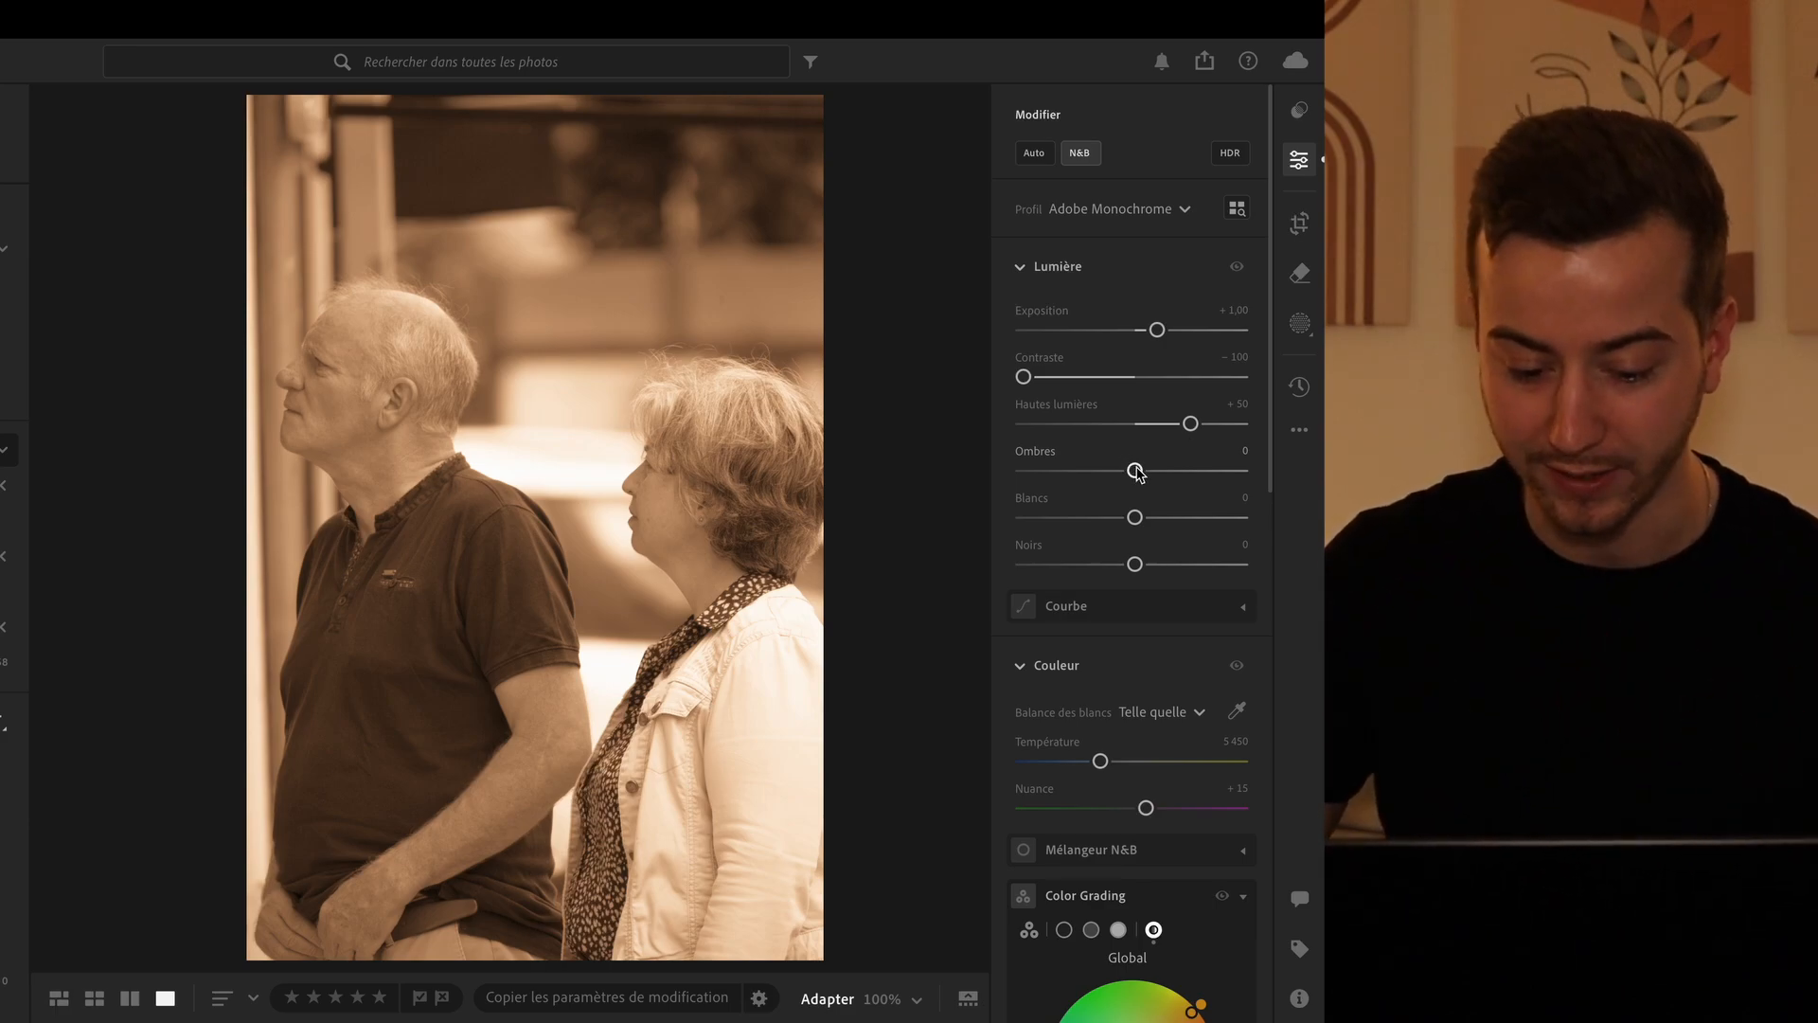
Step: Brighten the shadows by setting Ombres to +30
{"action": "left_click_drag", "start_coordinate": [1137, 472], "coordinate": [1200, 516]}
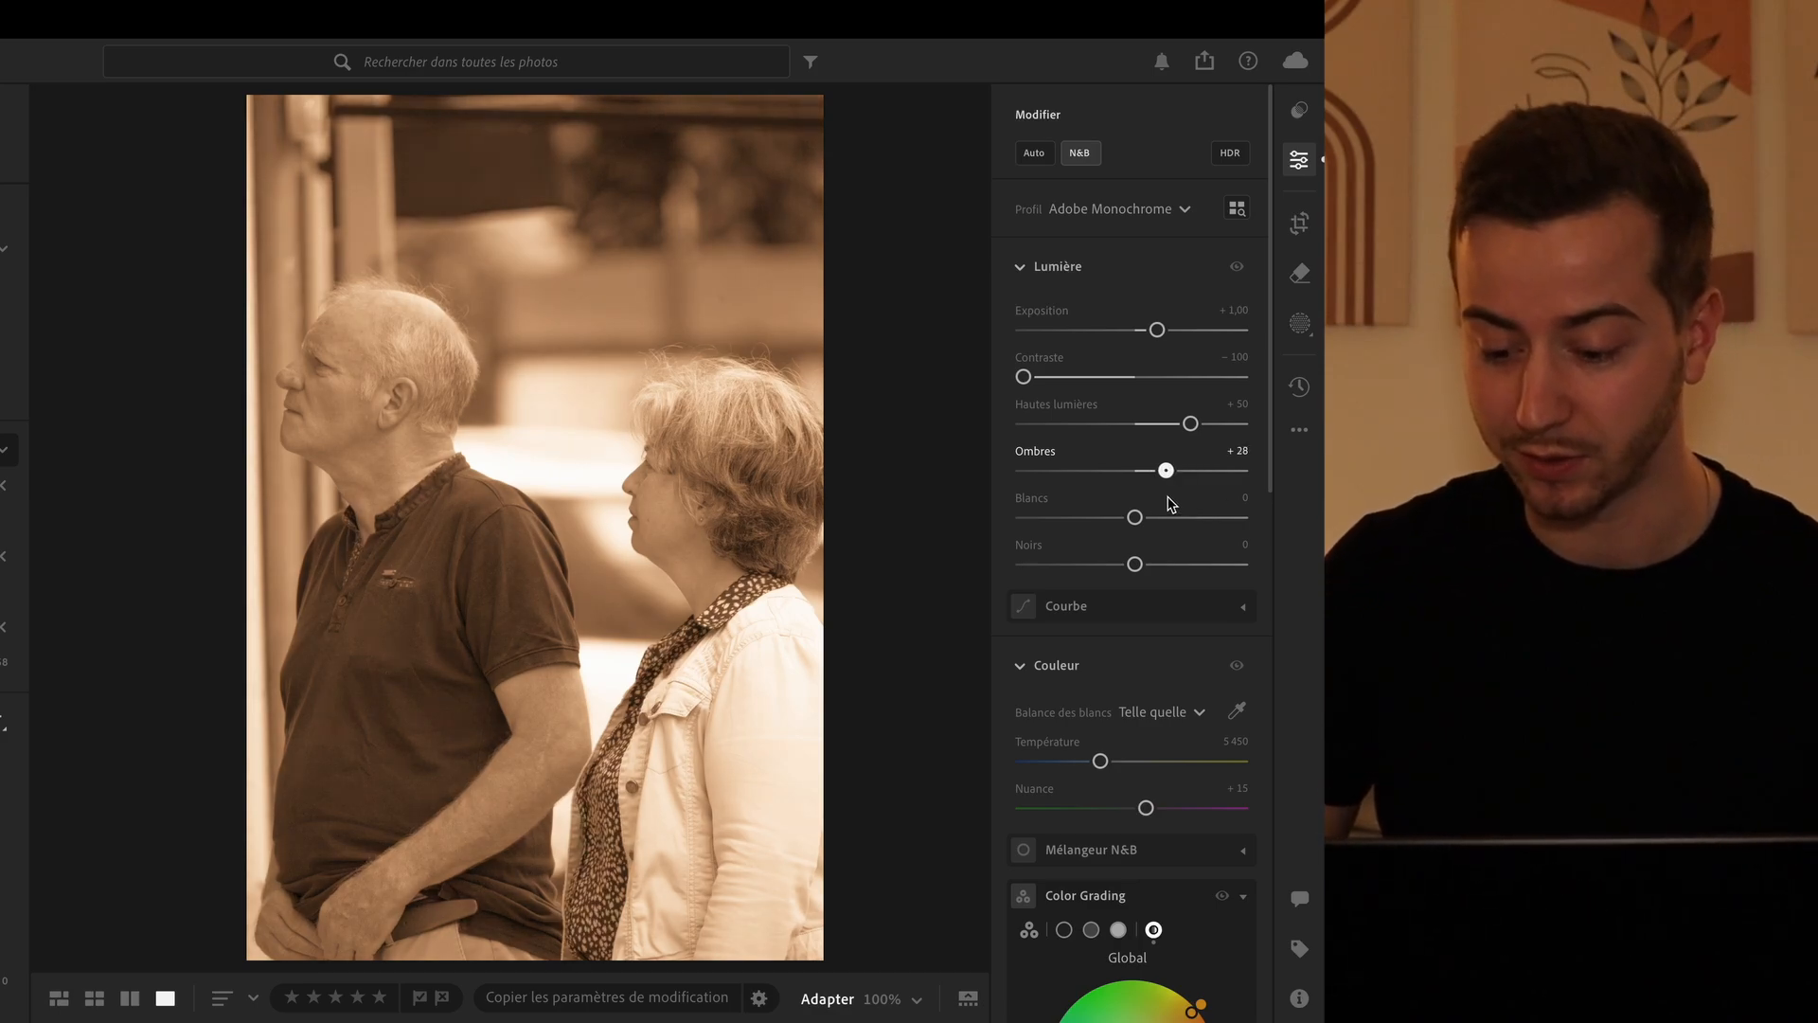
{"action": "left_click_drag", "start_coordinate": [1172, 502], "coordinate": [1170, 503]}
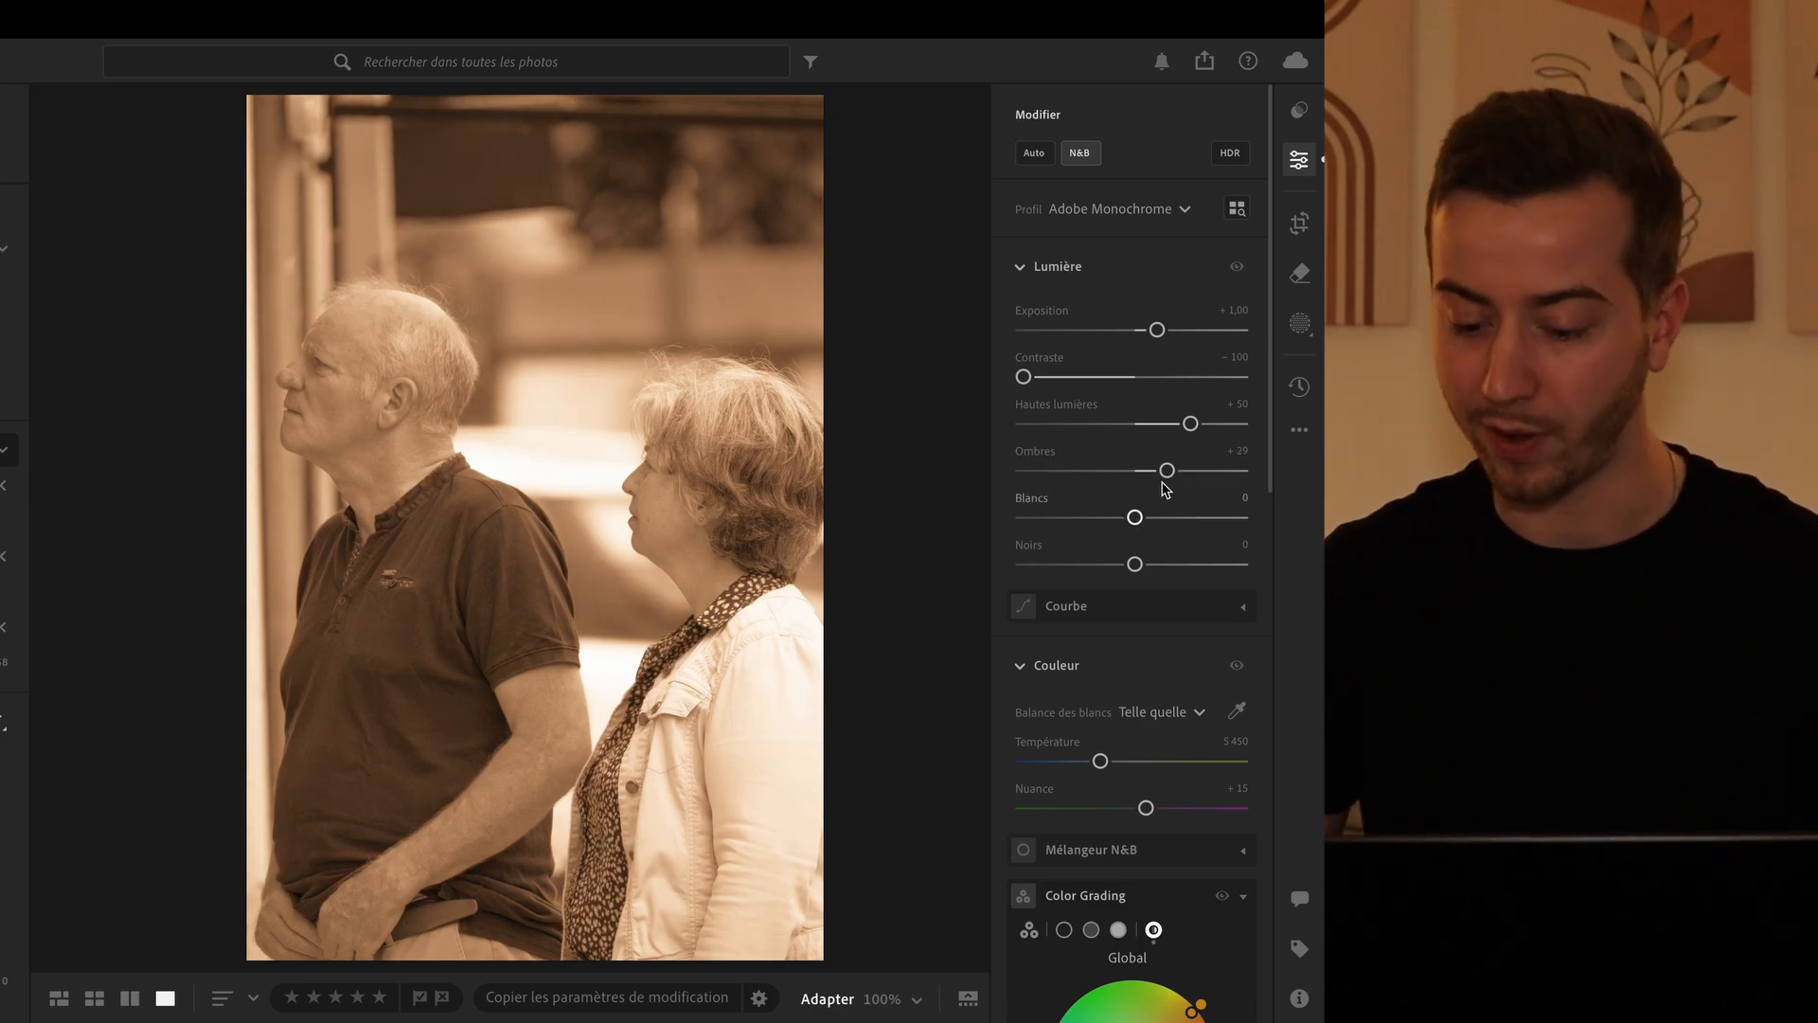
{"action": "type", "text": "30"}
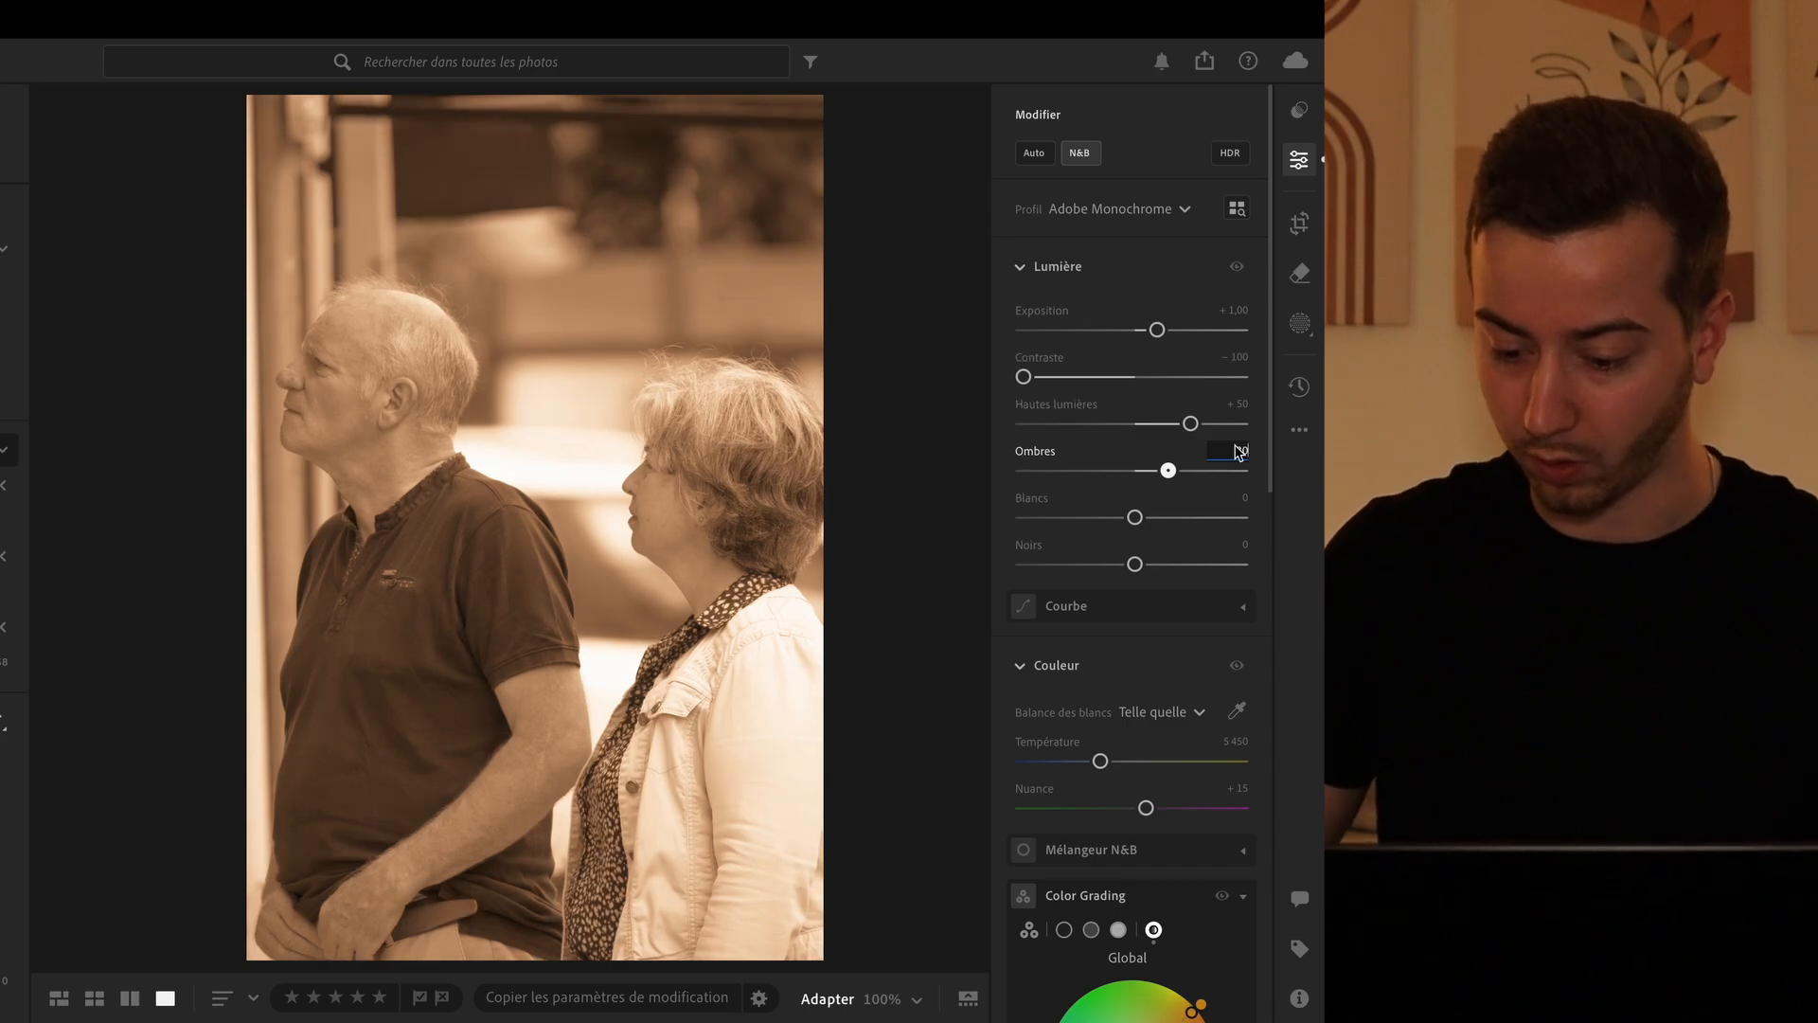
Step: Set both the Blancs and the Noirs of the photo to +30
{"action": "mouse_move", "coordinate": [1136, 518]}
{"action": "left_mouse_down"}
{"action": "mouse_move", "coordinate": [1115, 518]}
{"action": "mouse_move", "coordinate": [1154, 535]}
{"action": "left_mouse_up"}
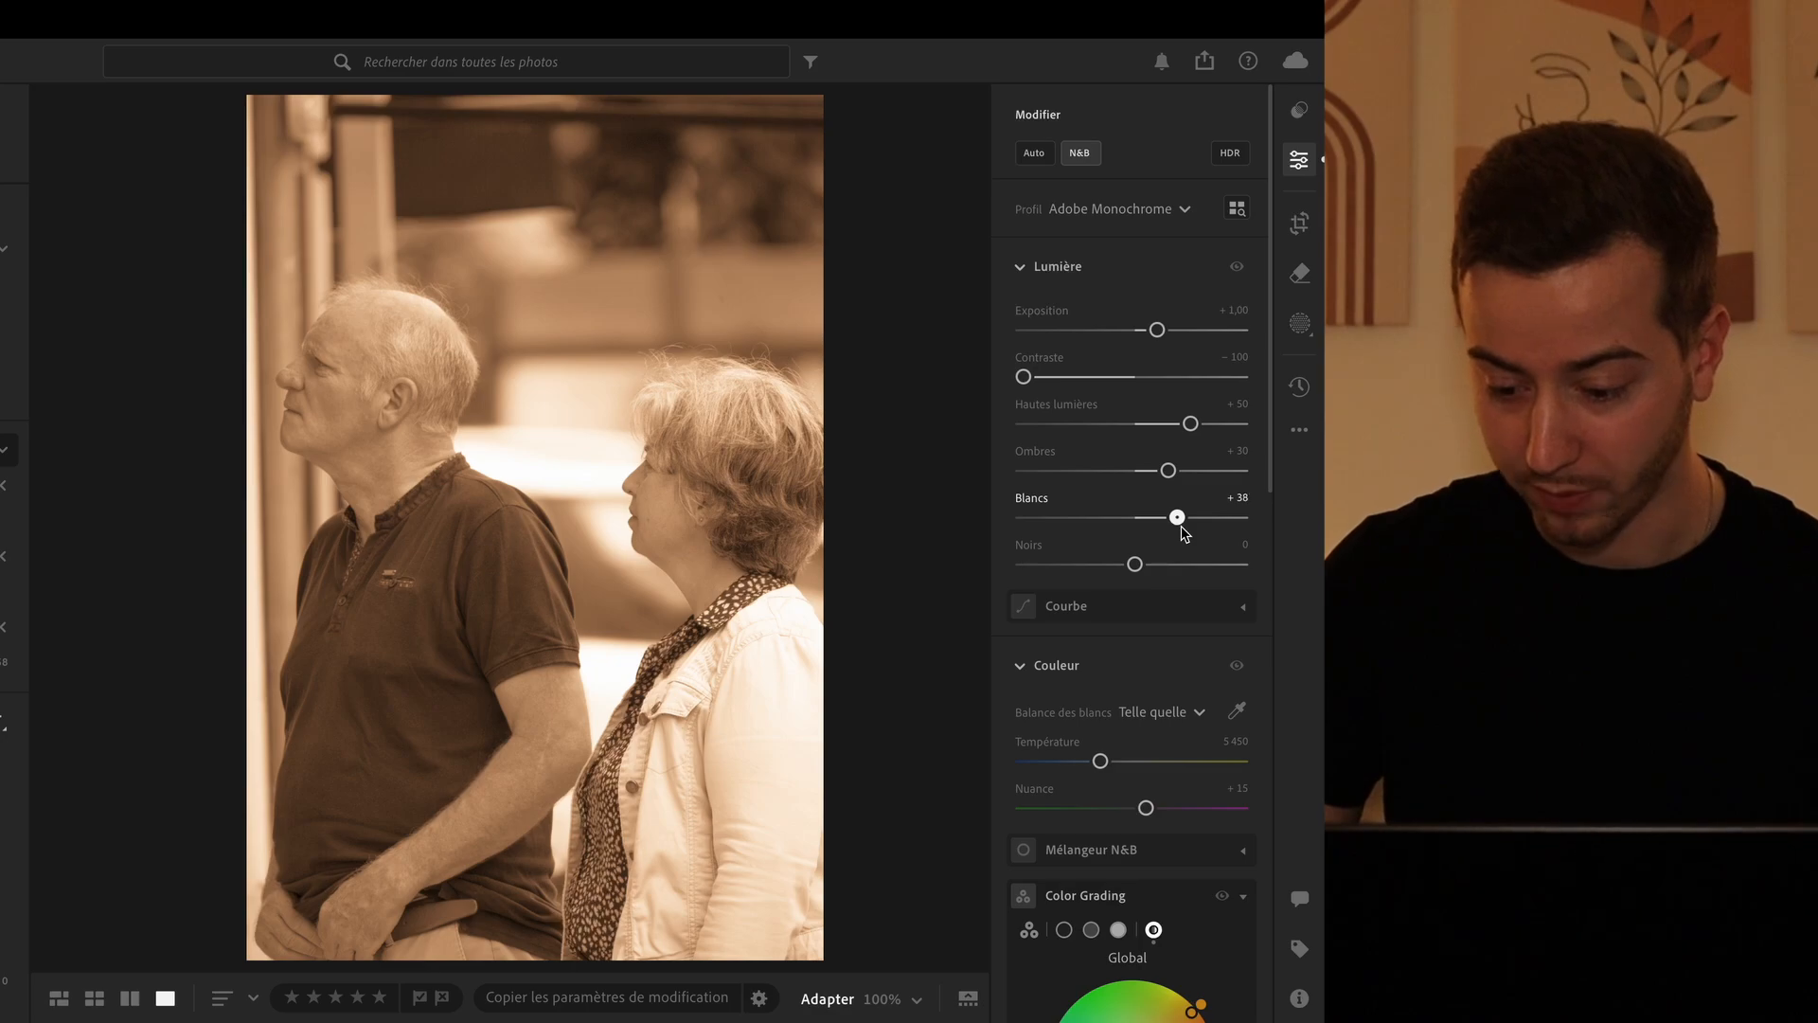
{"action": "mouse_move", "coordinate": [1239, 504]}
{"action": "left_mouse_down"}
{"action": "mouse_move", "coordinate": [1203, 504]}
{"action": "mouse_move", "coordinate": [1236, 503]}
{"action": "left_mouse_up"}
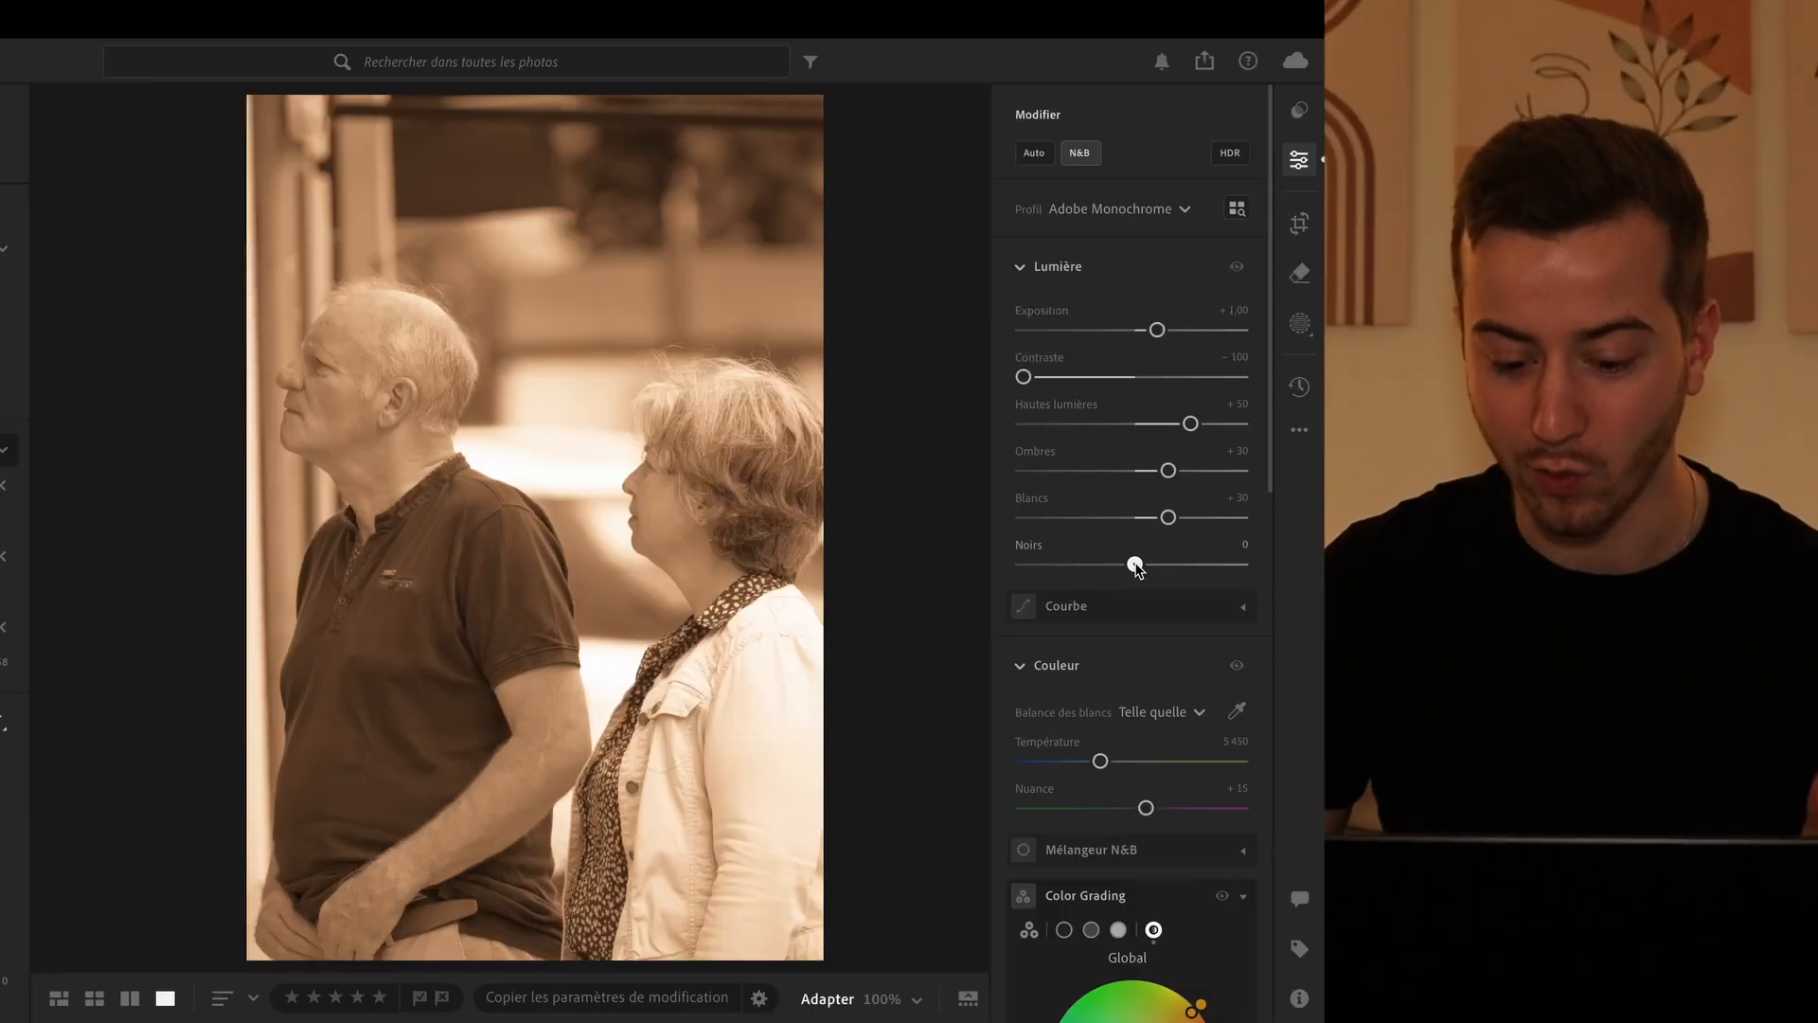
{"action": "left_click_drag", "start_coordinate": [1136, 566], "coordinate": [1132, 568]}
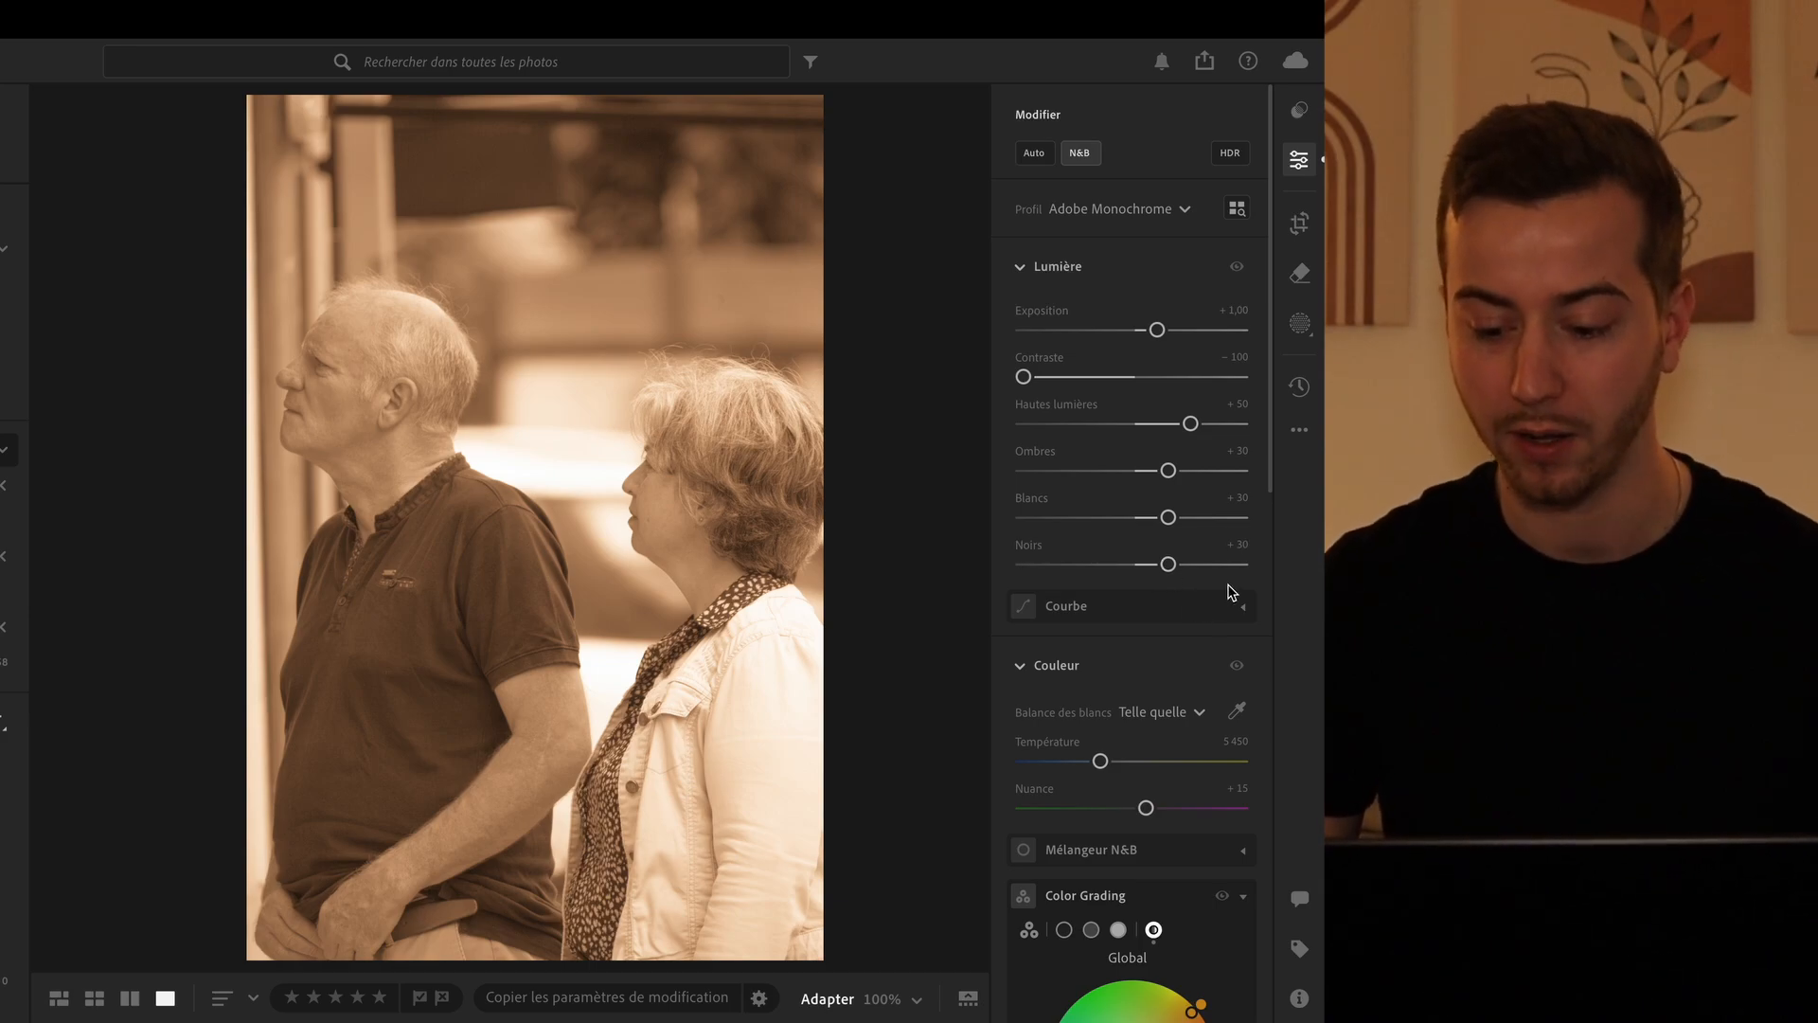
{"action": "scroll", "coordinate": [1231, 592], "scroll_direction": "down", "scroll_amount": 1}
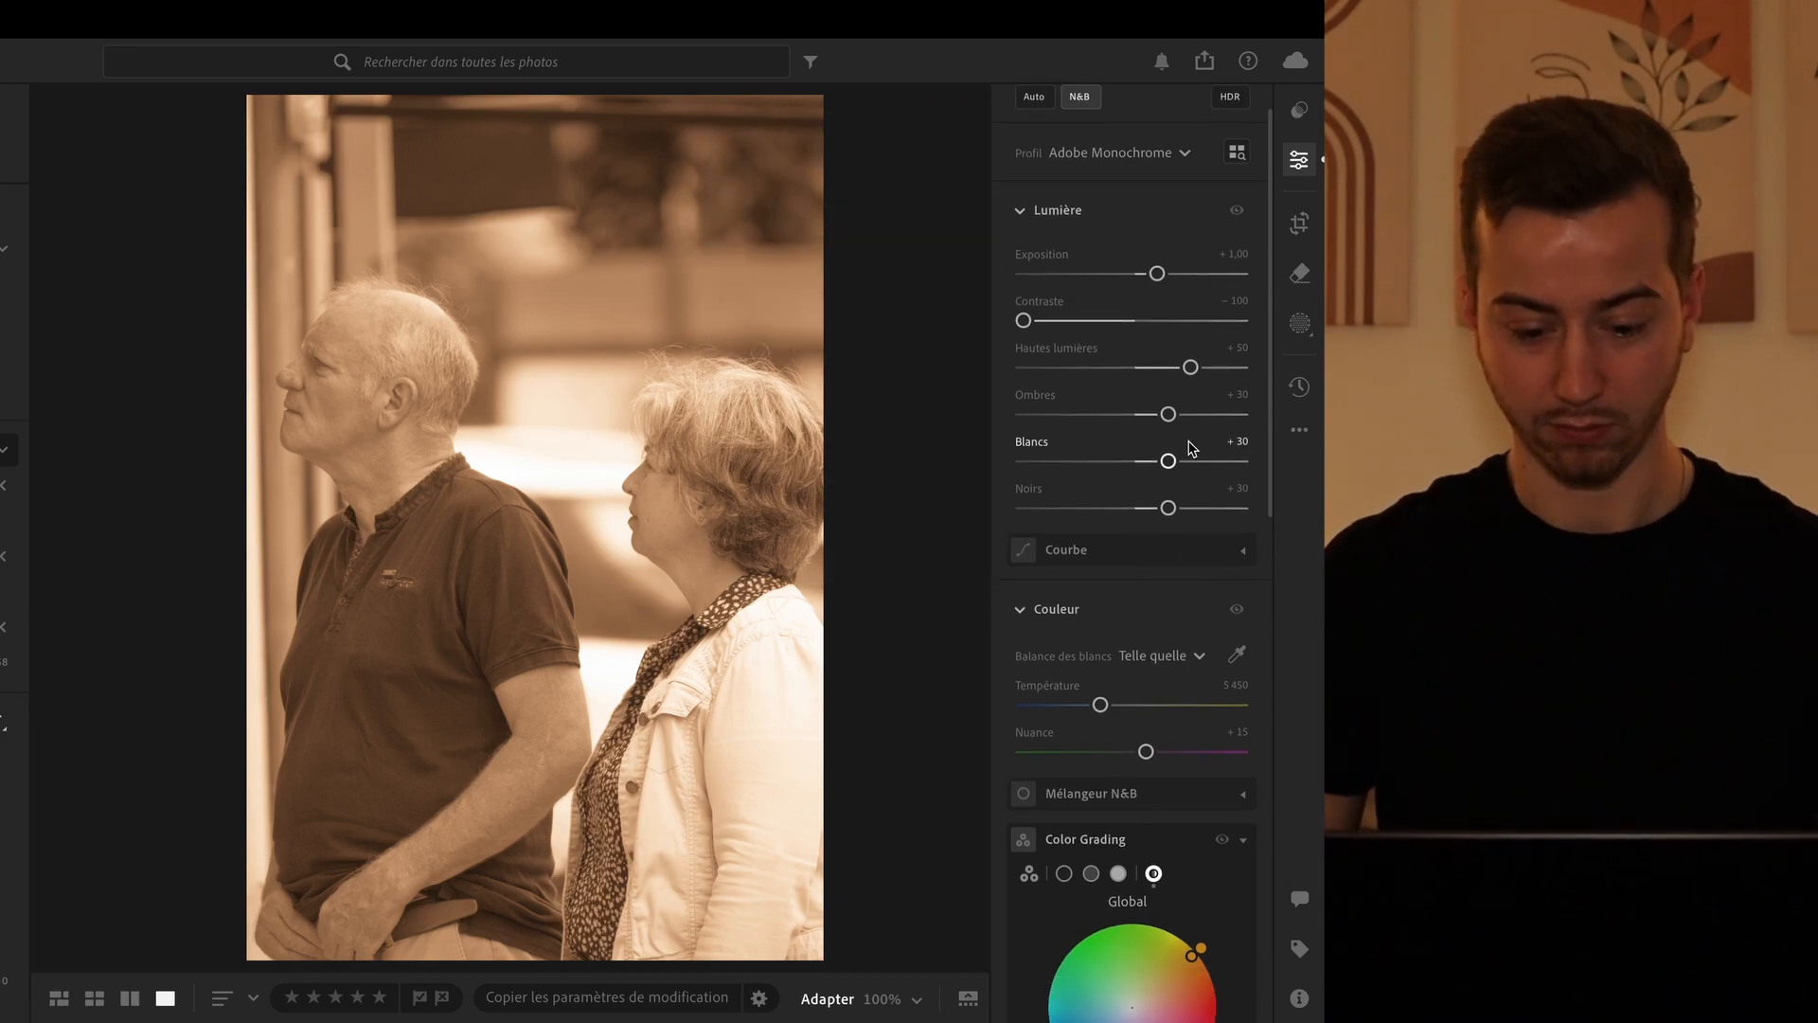
{"action": "scroll", "coordinate": [1192, 449], "scroll_direction": "up", "scroll_amount": 1}
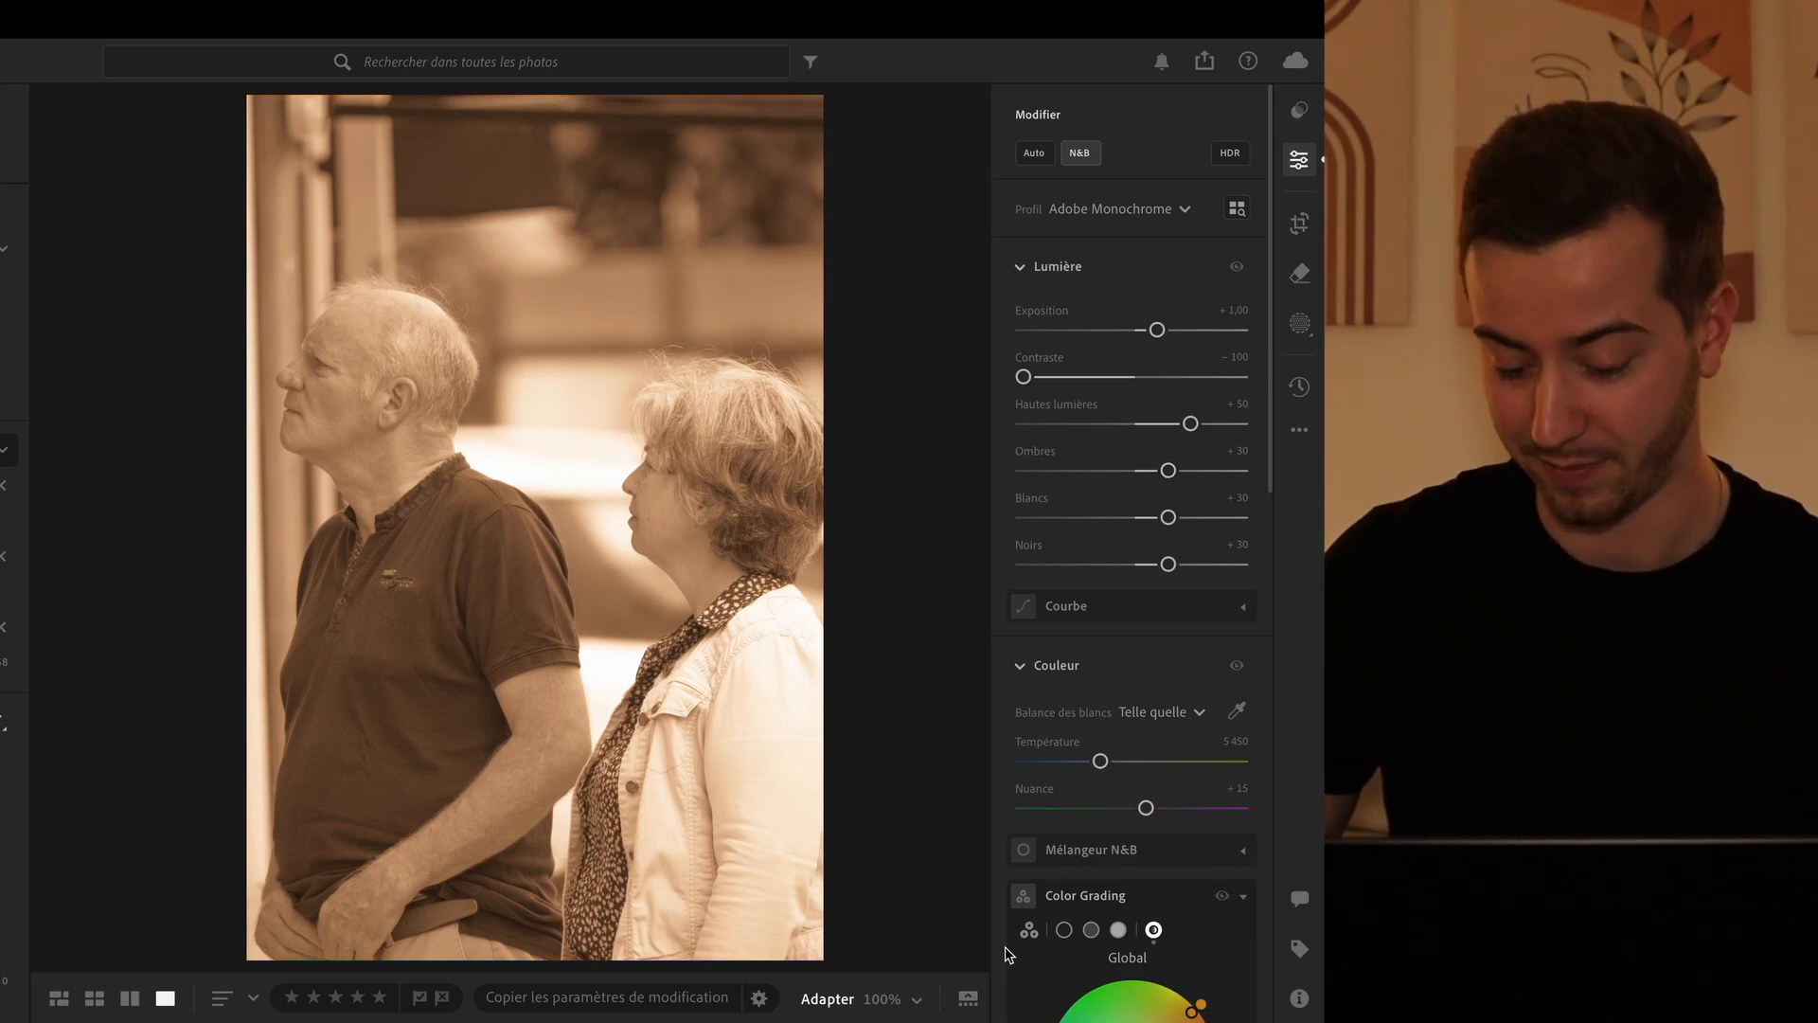
Step: Compare the sepia edit with the original photo in the before/after view and return to the edited version
{"action": "left_click", "coordinate": [1302, 155]}
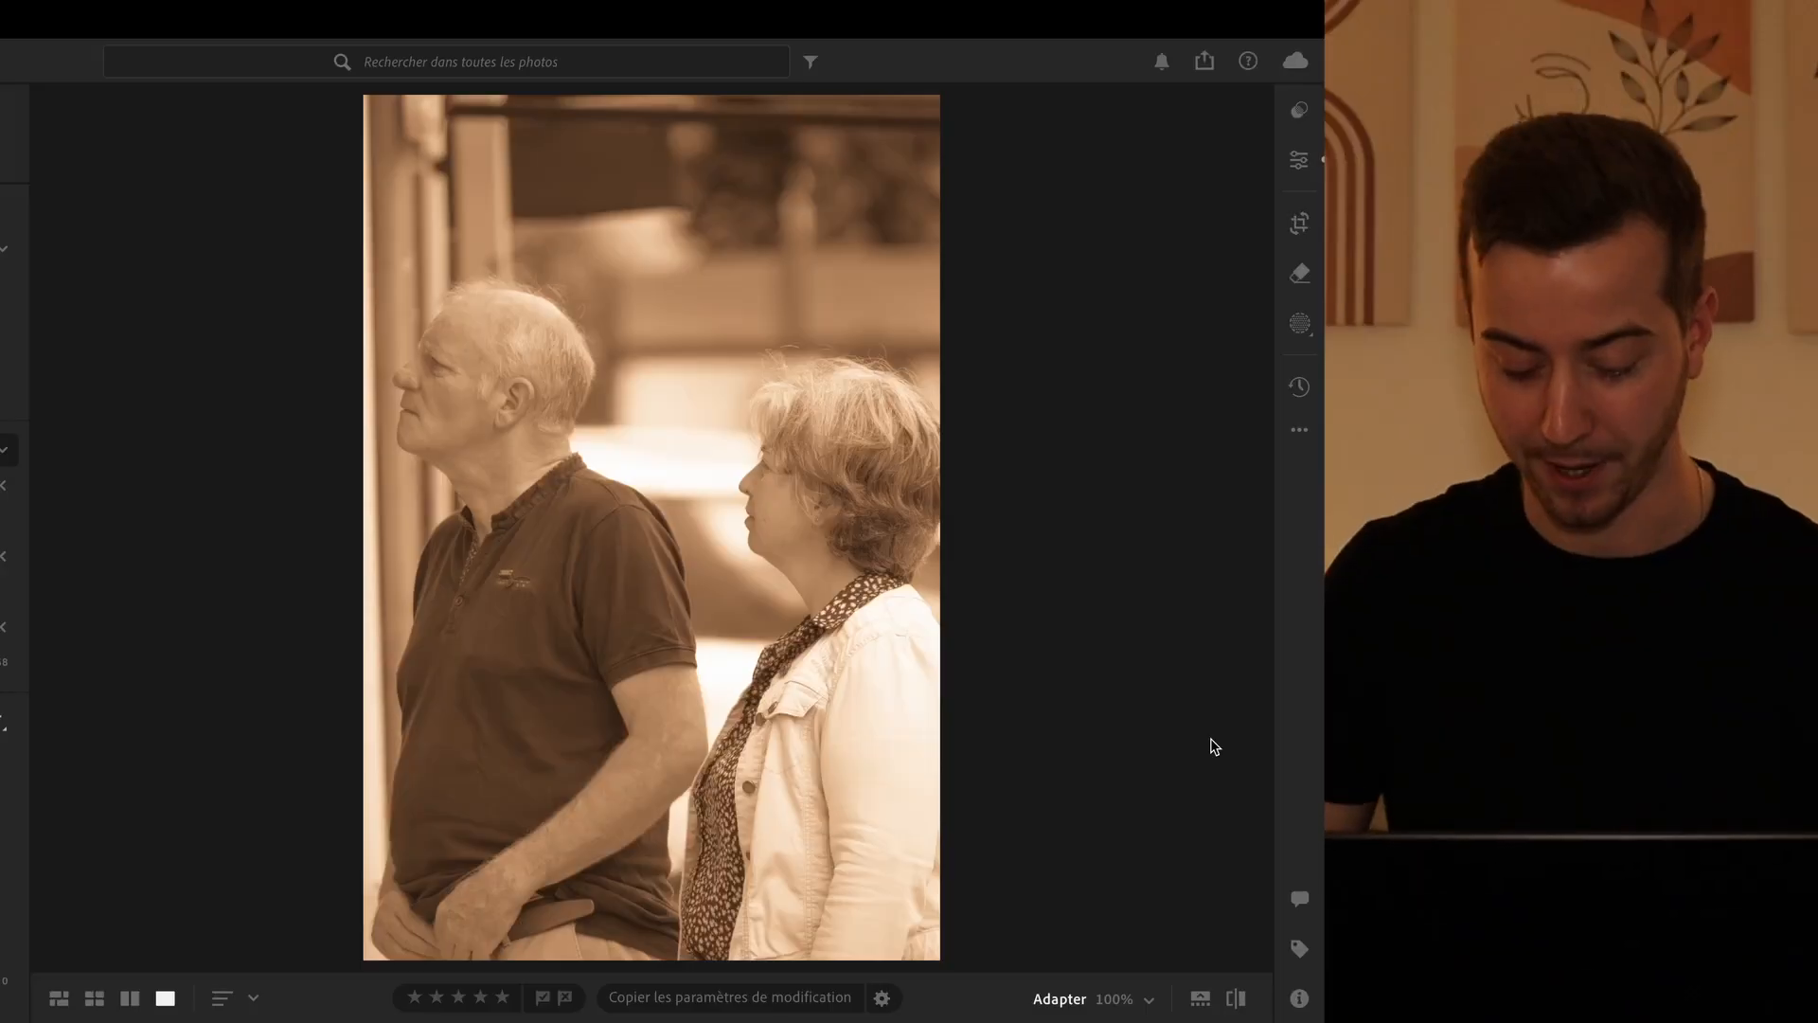
{"action": "left_click", "coordinate": [1236, 1002]}
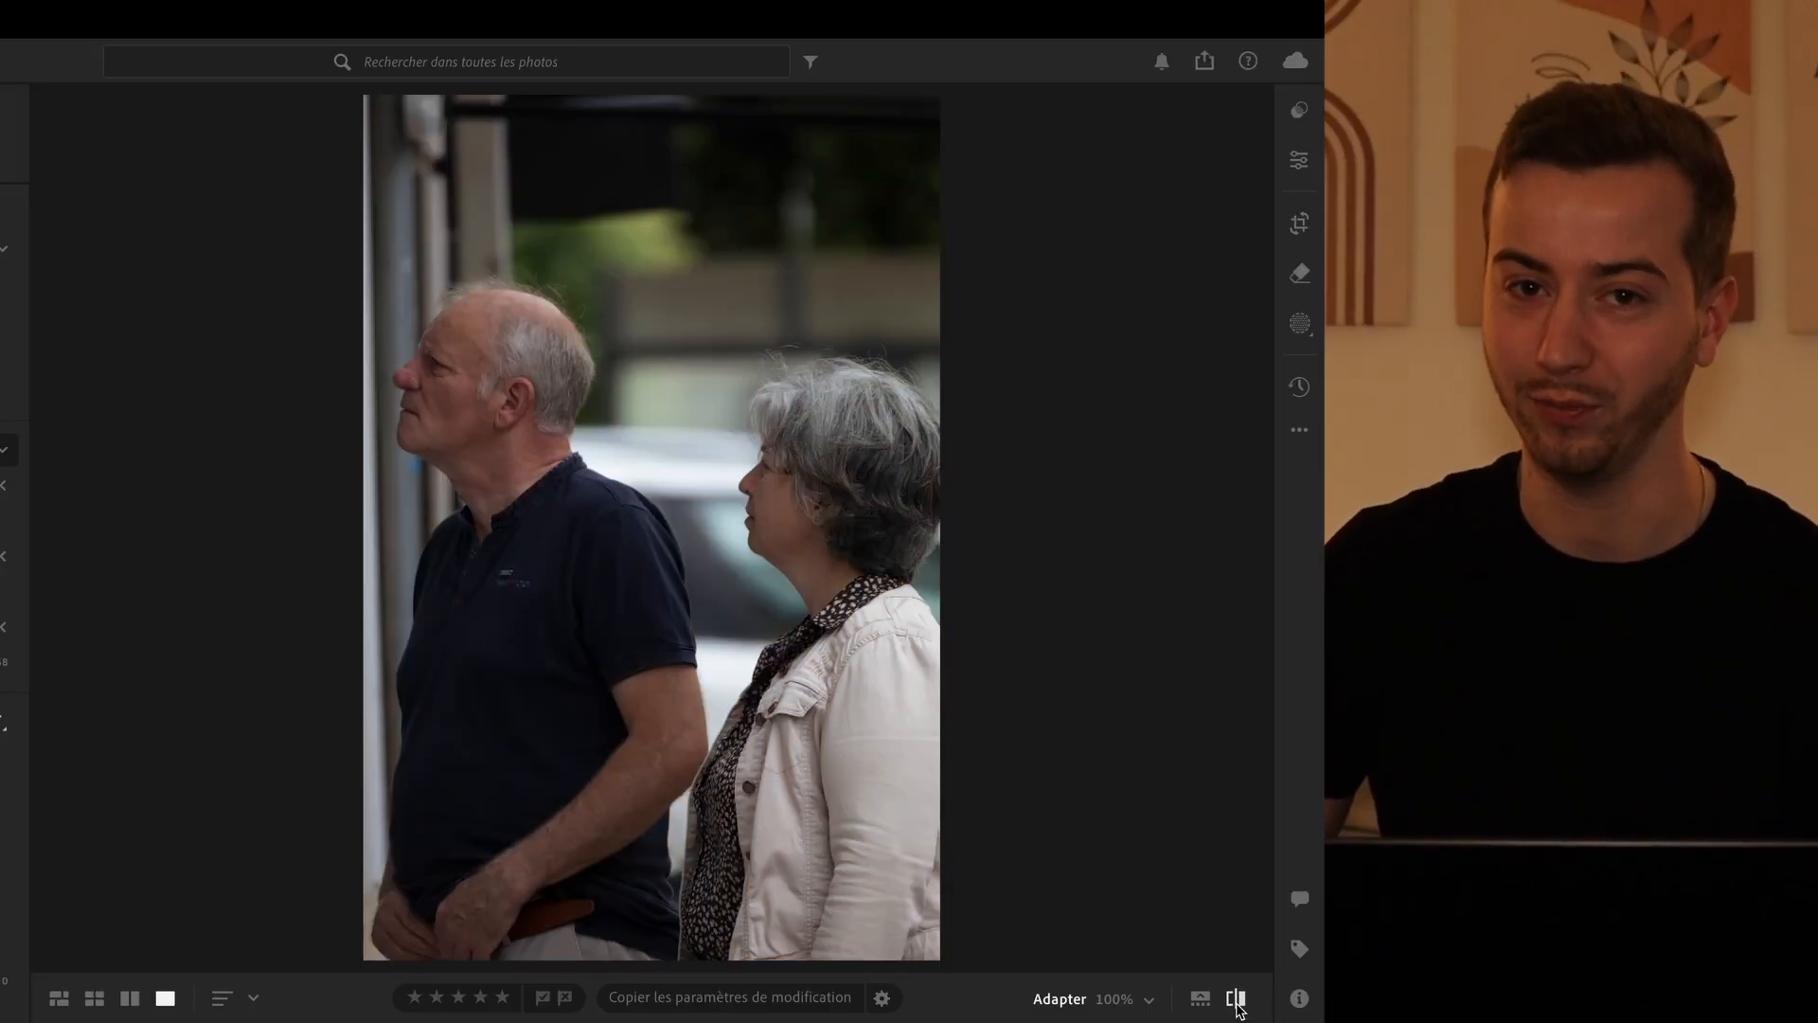
{"action": "left_click", "coordinate": [1237, 1004]}
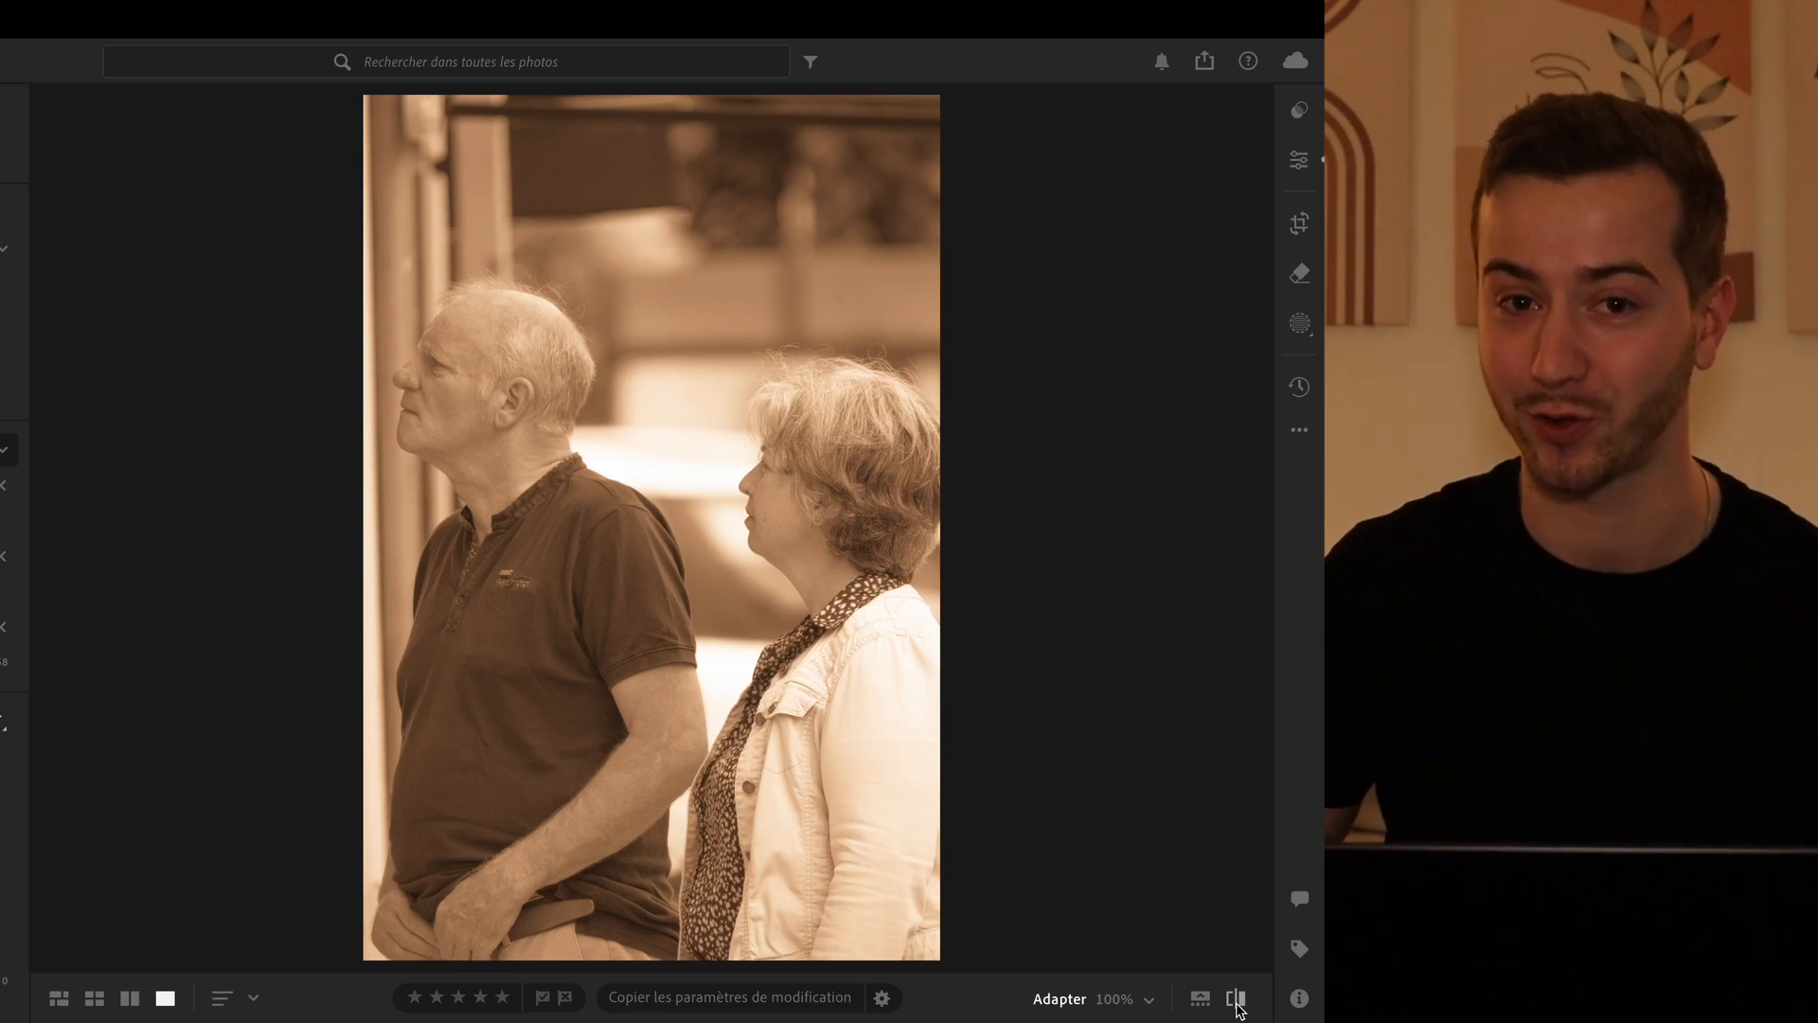
Step: Reopen the photo's edit settings and raise the Texture effect to +50
{"action": "left_click", "coordinate": [1298, 159]}
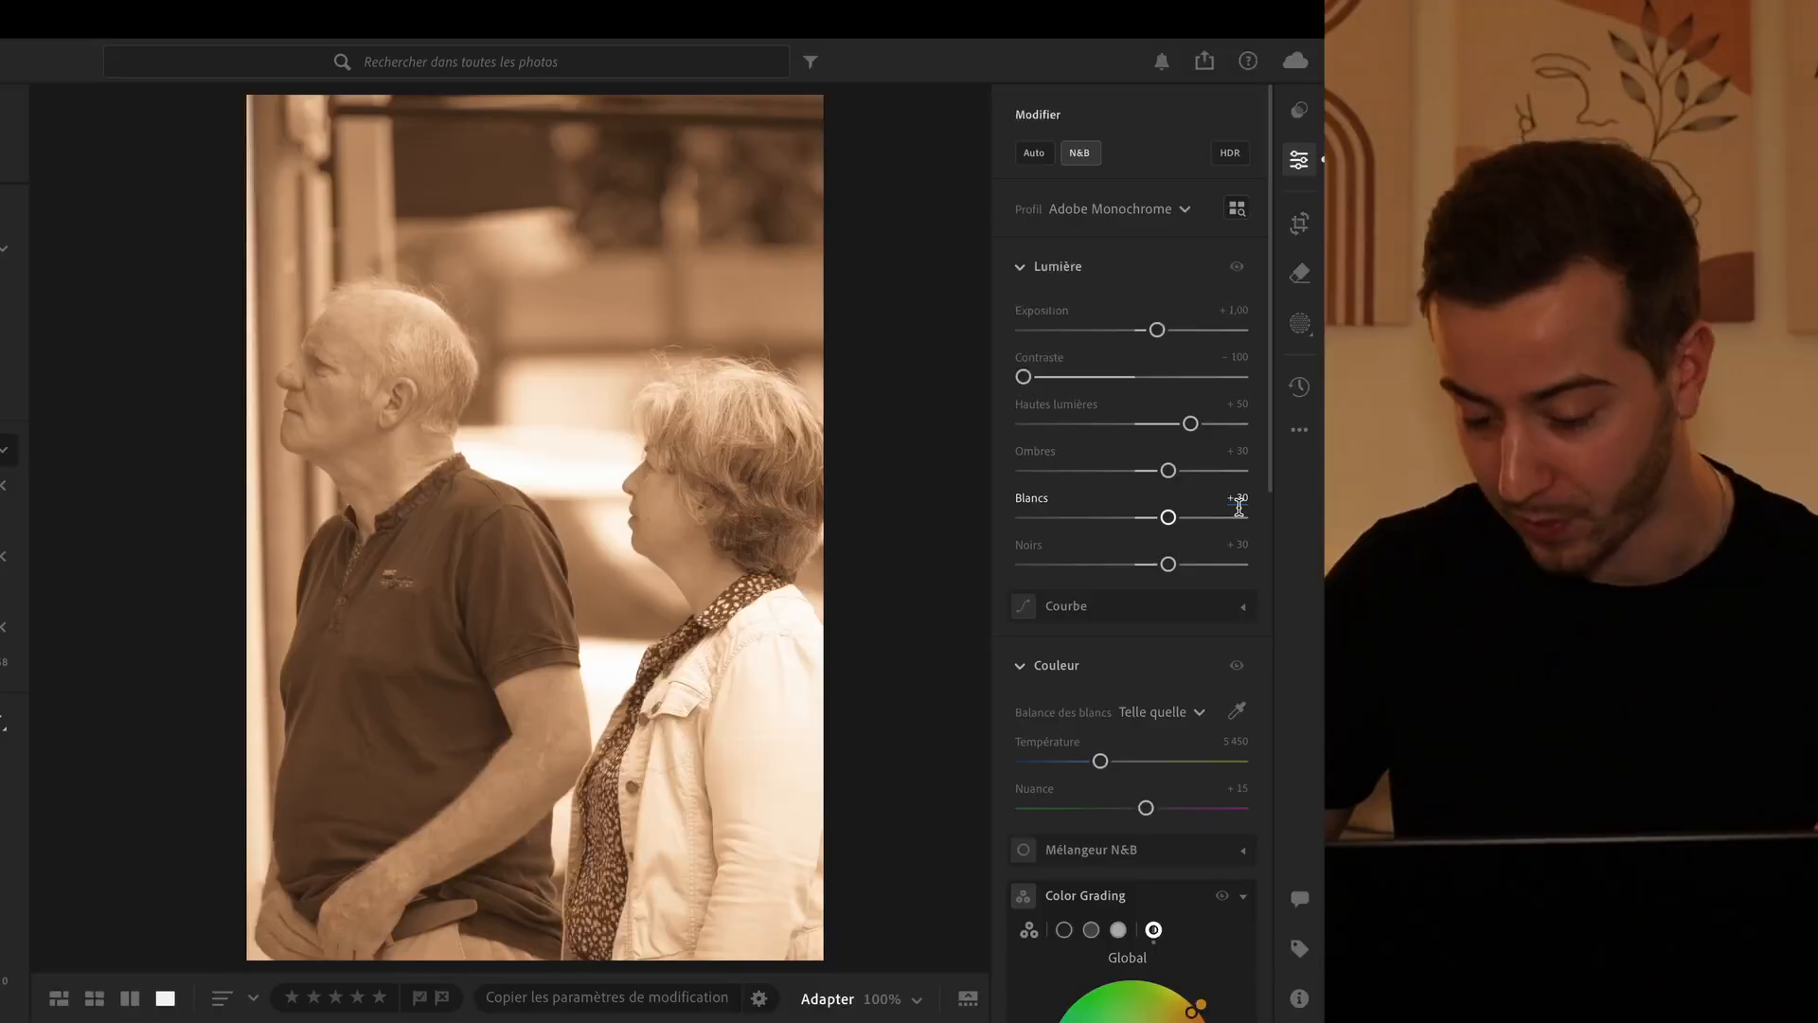
{"action": "scroll", "coordinate": [1241, 513], "scroll_direction": "down", "scroll_amount": 6}
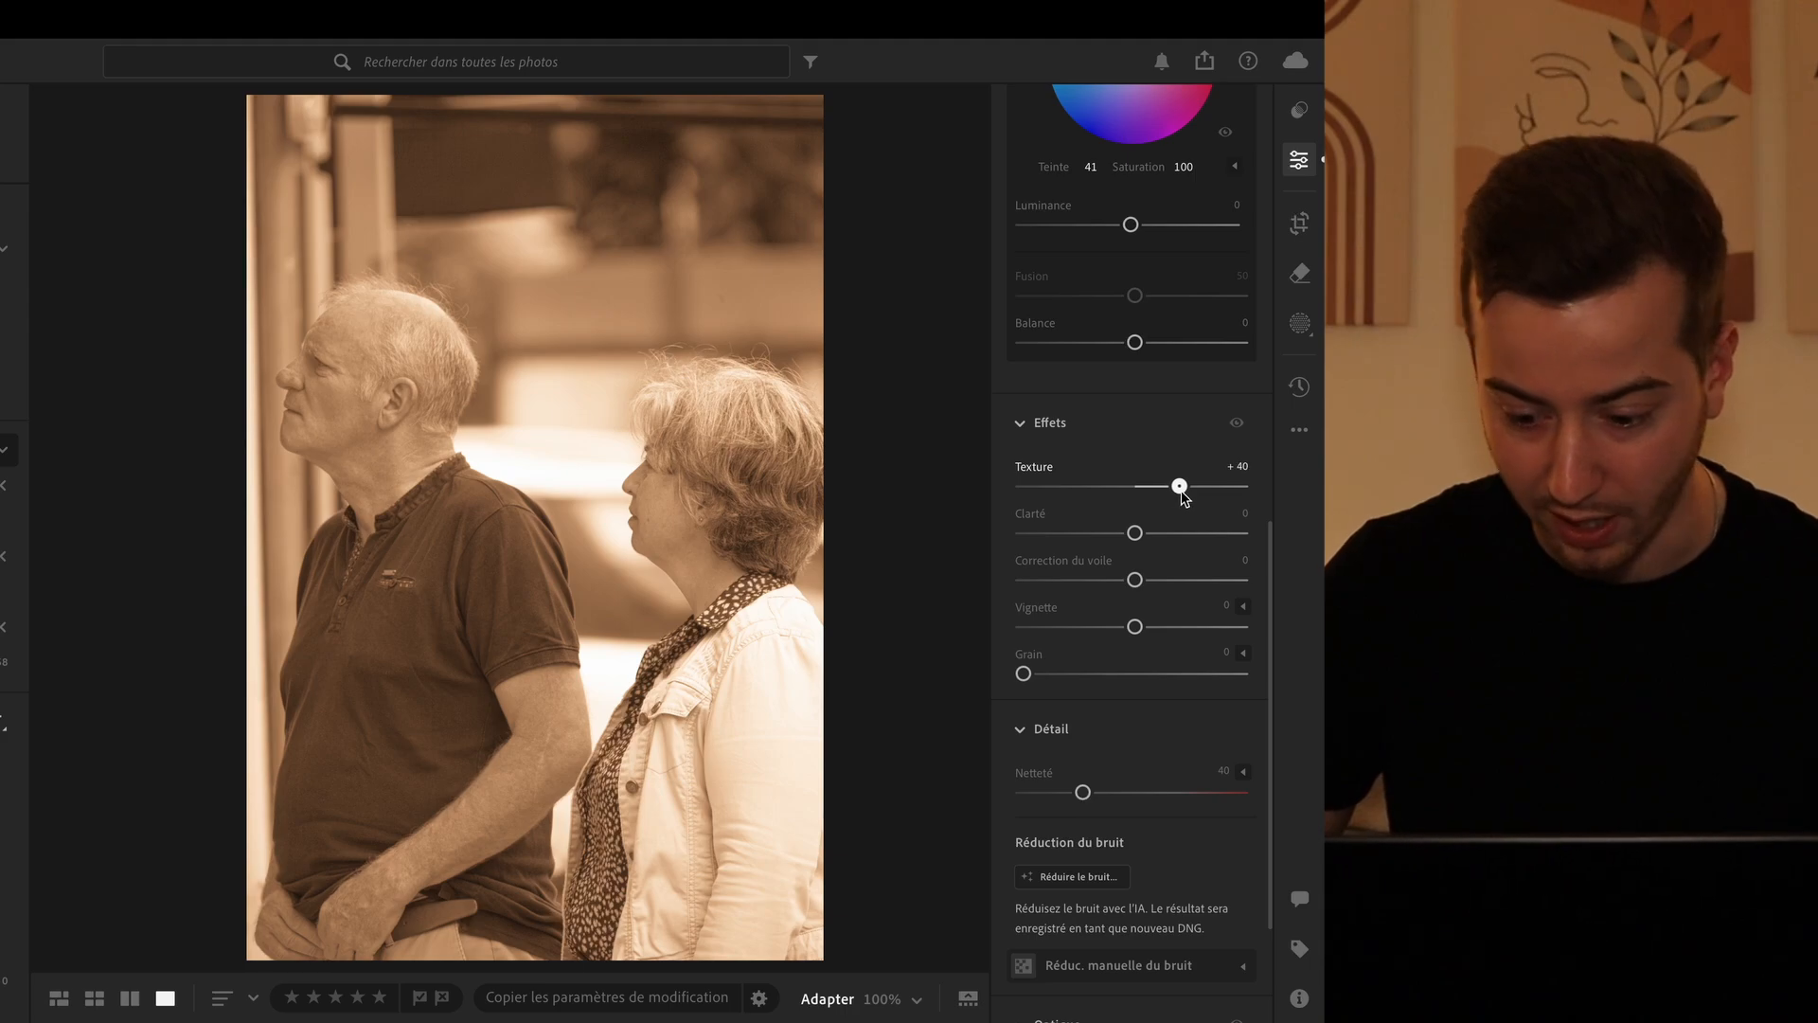
{"action": "left_click_drag", "start_coordinate": [1181, 496], "coordinate": [1185, 497]}
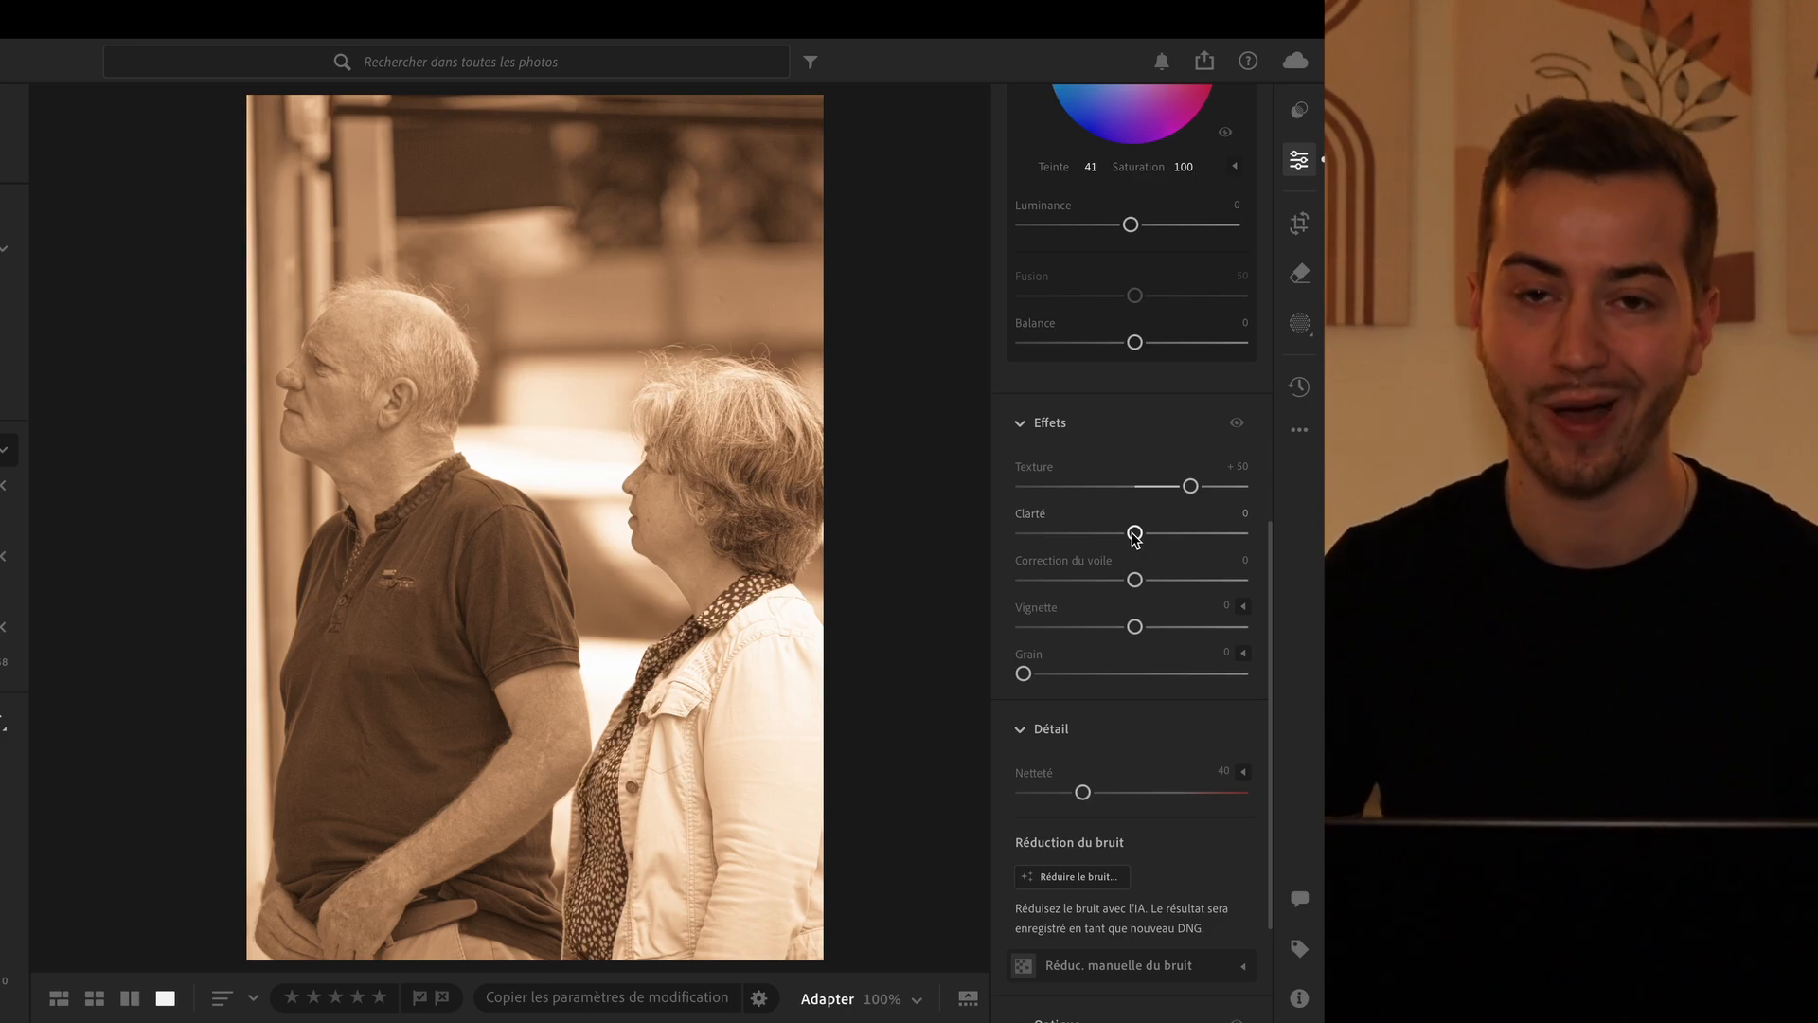
Step: Try the Clarté effect at +5 and reset it to 0
{"action": "mouse_move", "coordinate": [1134, 537]}
{"action": "left_mouse_down"}
{"action": "mouse_move", "coordinate": [1235, 537]}
{"action": "mouse_move", "coordinate": [1014, 555]}
{"action": "mouse_move", "coordinate": [1268, 554]}
{"action": "mouse_move", "coordinate": [1140, 552]}
{"action": "left_mouse_up"}
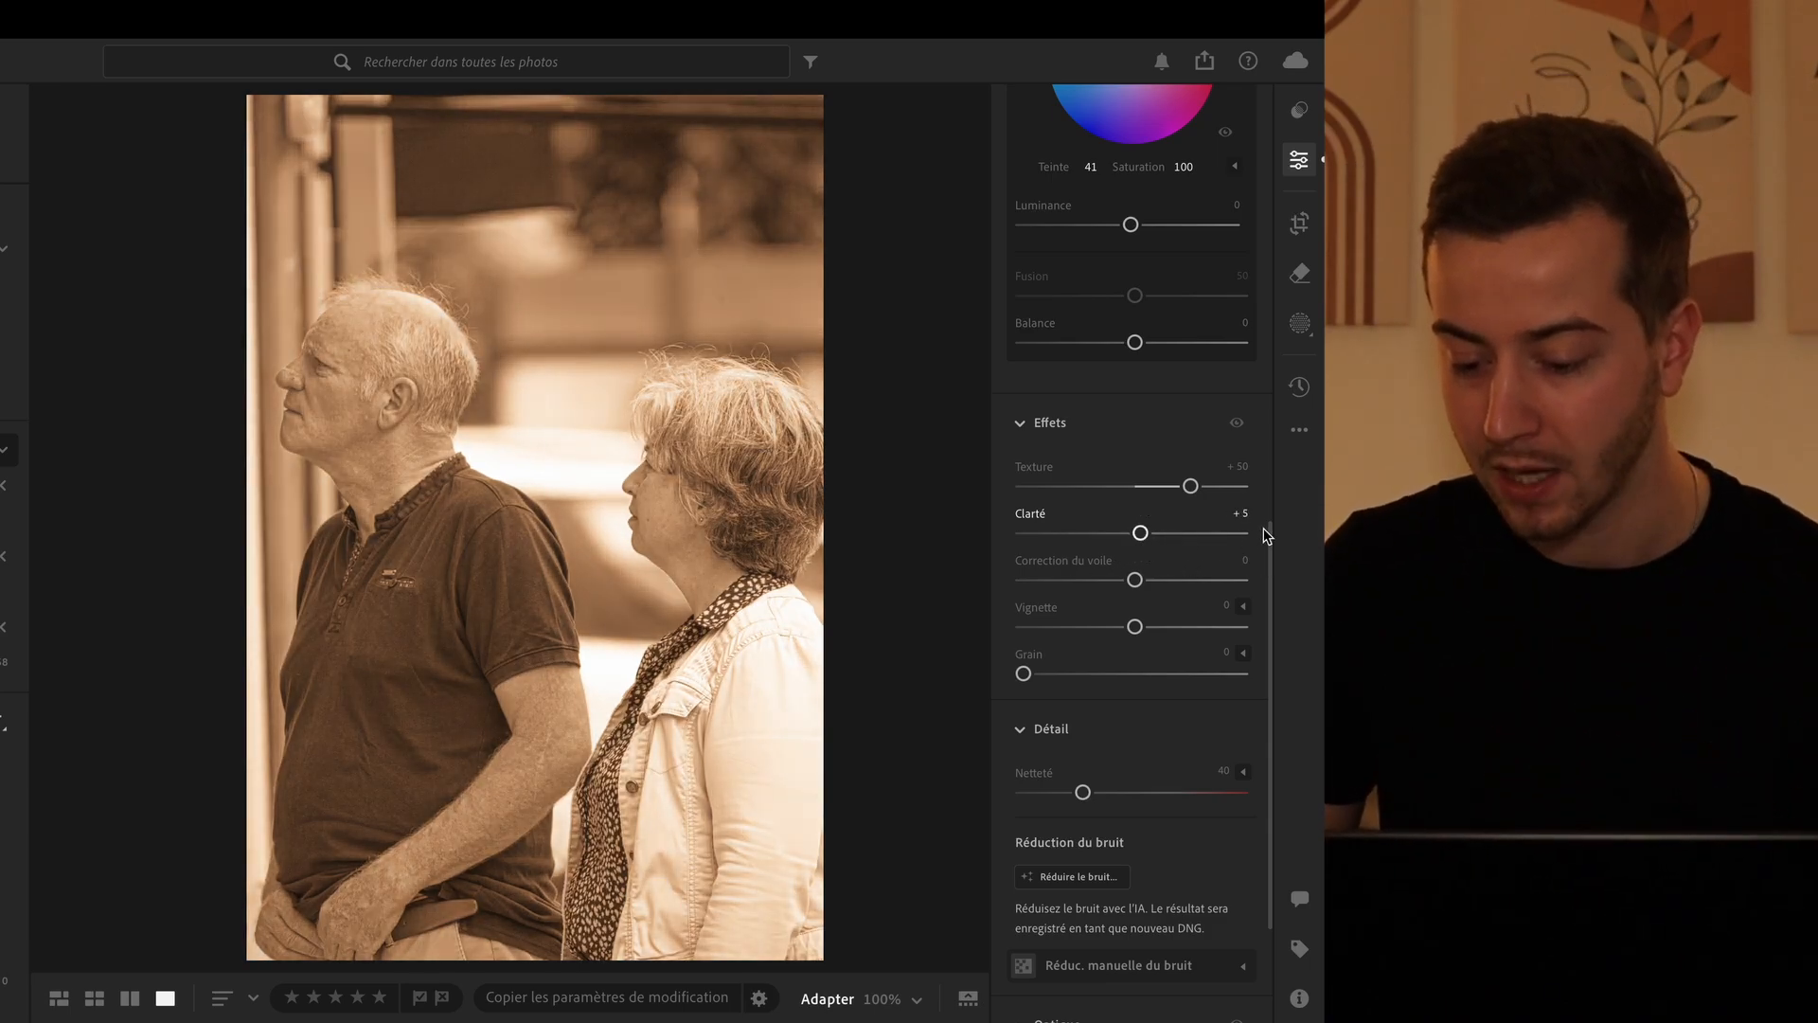
{"action": "left_click", "coordinate": [1243, 515]}
{"action": "type", "text": "0"}
{"action": "key", "text": "Return"}
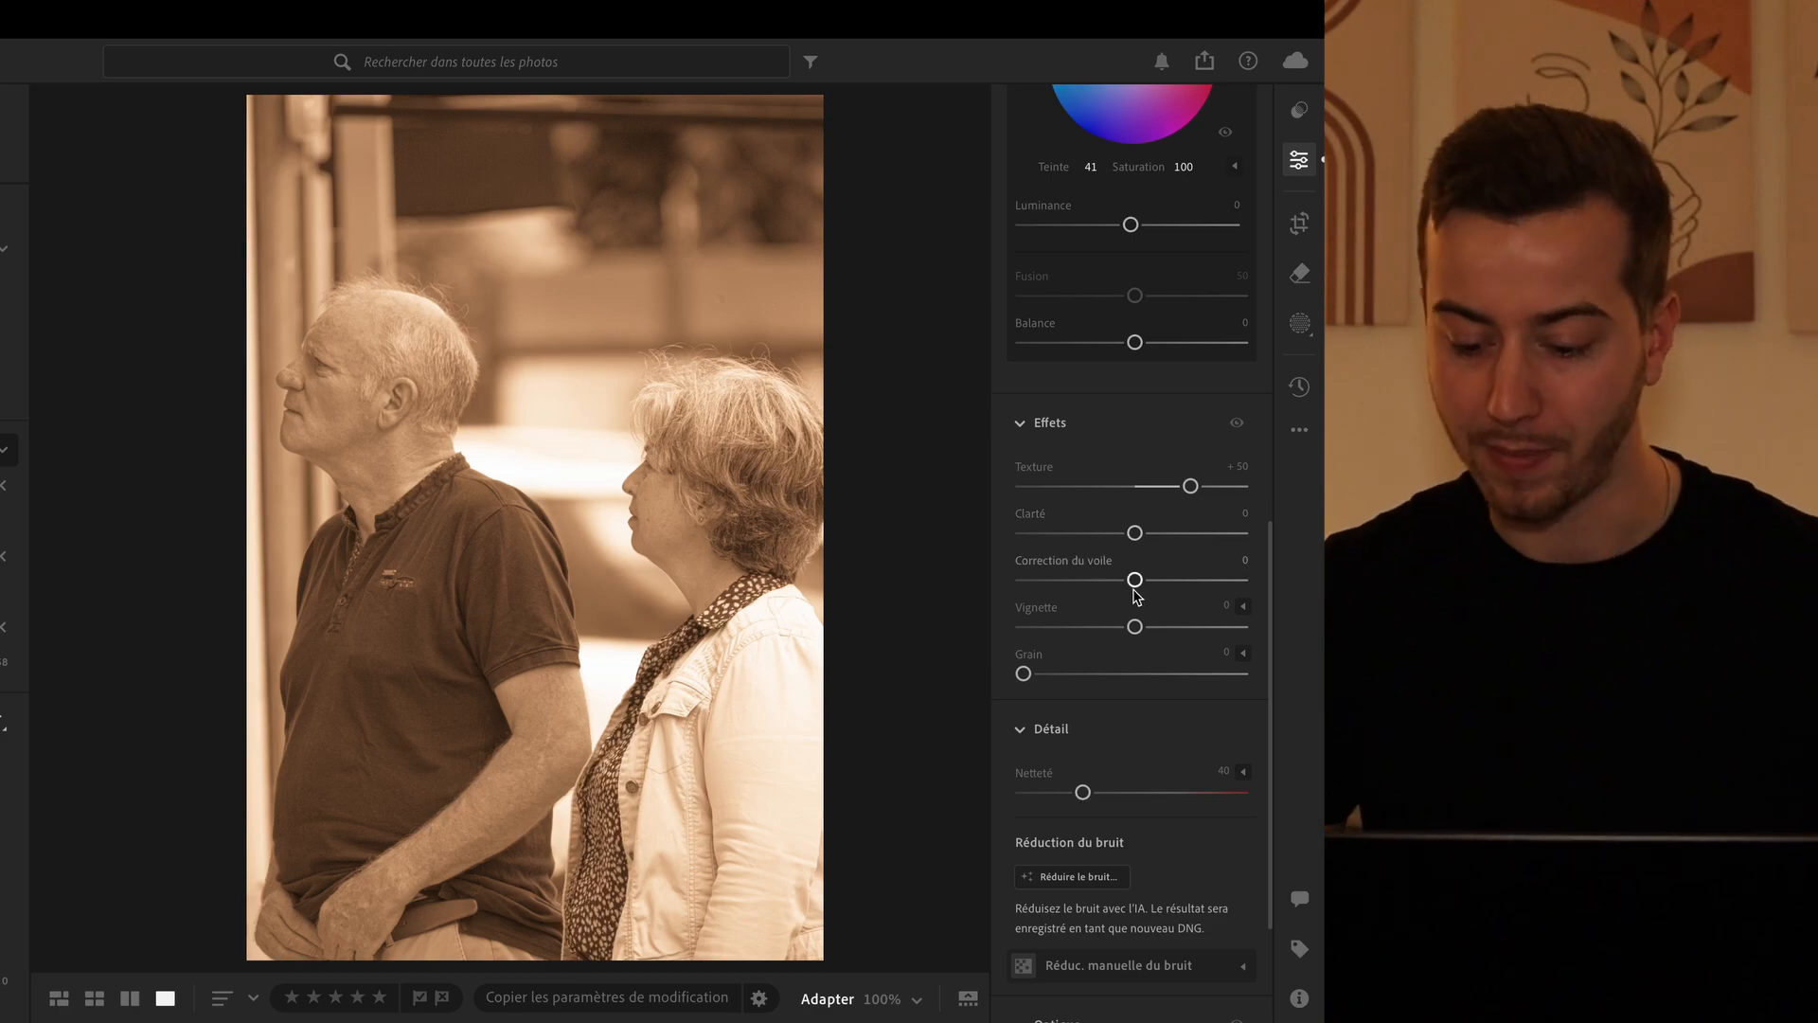
Step: Set the Correction du voile to −30 and darken the photo's edges with a Vignette of about −38
{"action": "left_click_drag", "start_coordinate": [1136, 582], "coordinate": [1094, 585]}
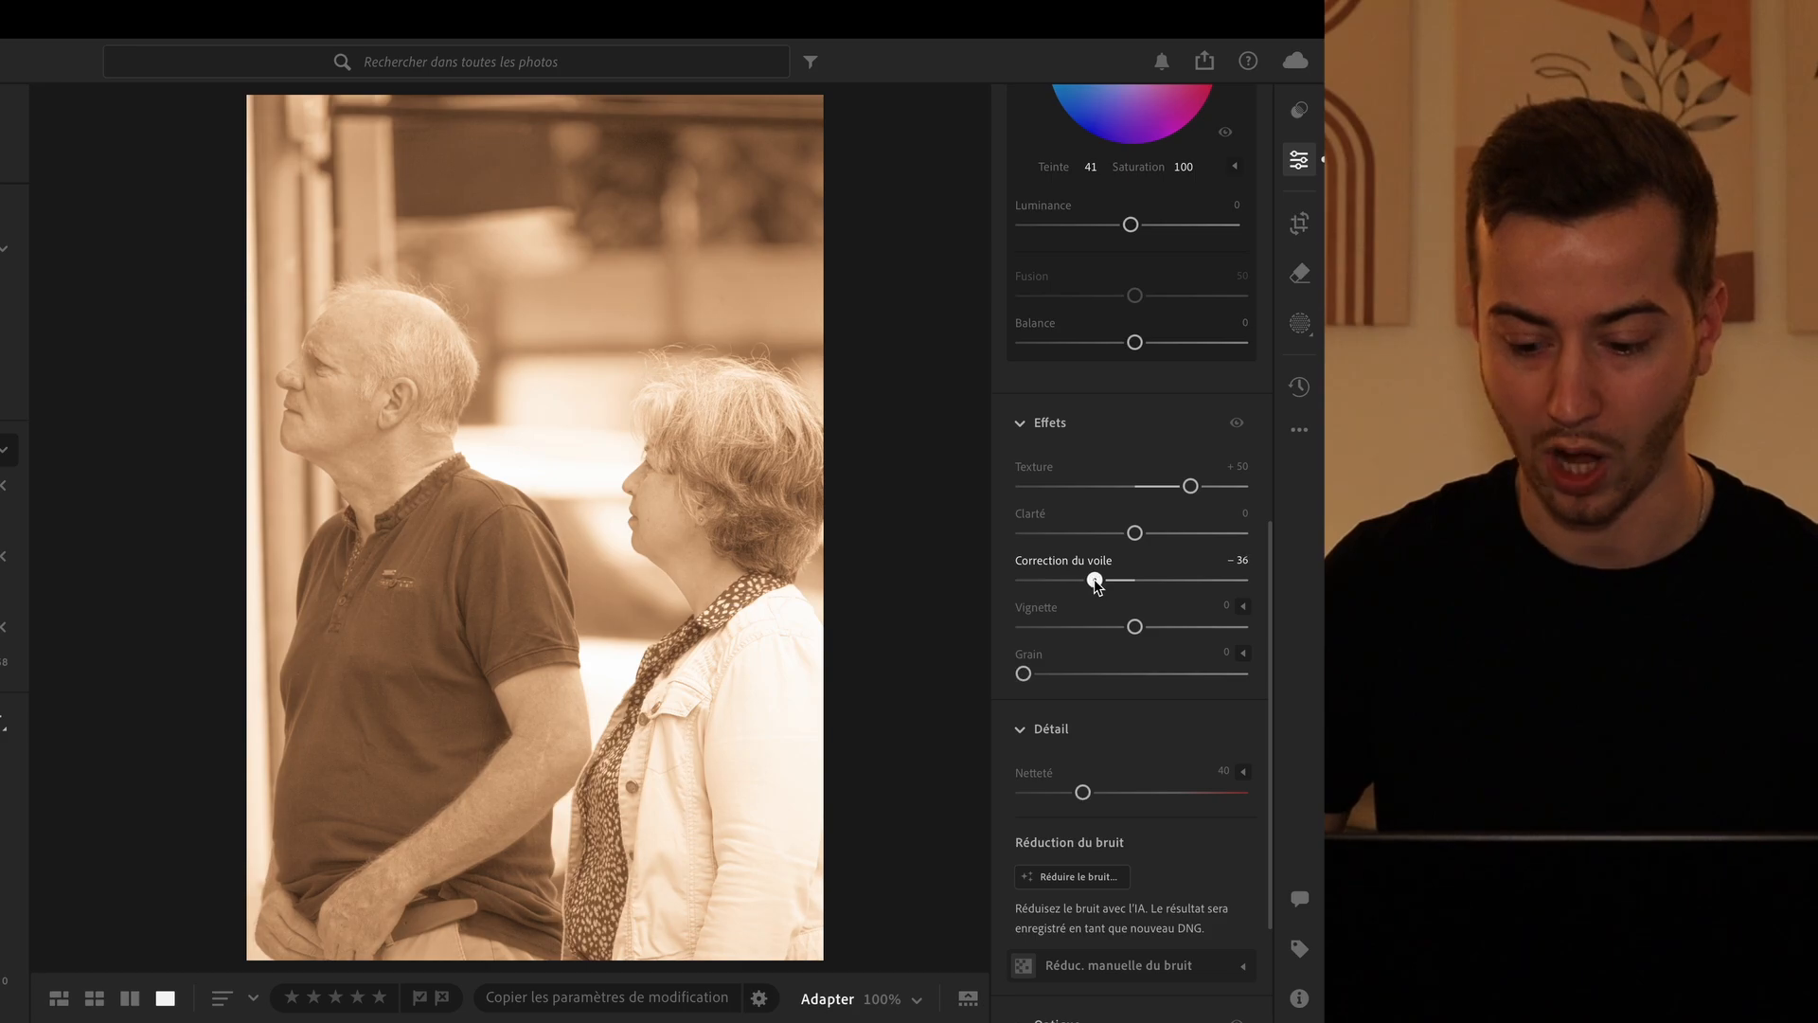
{"action": "left_click", "coordinate": [1241, 566]}
{"action": "type", "text": "-30"}
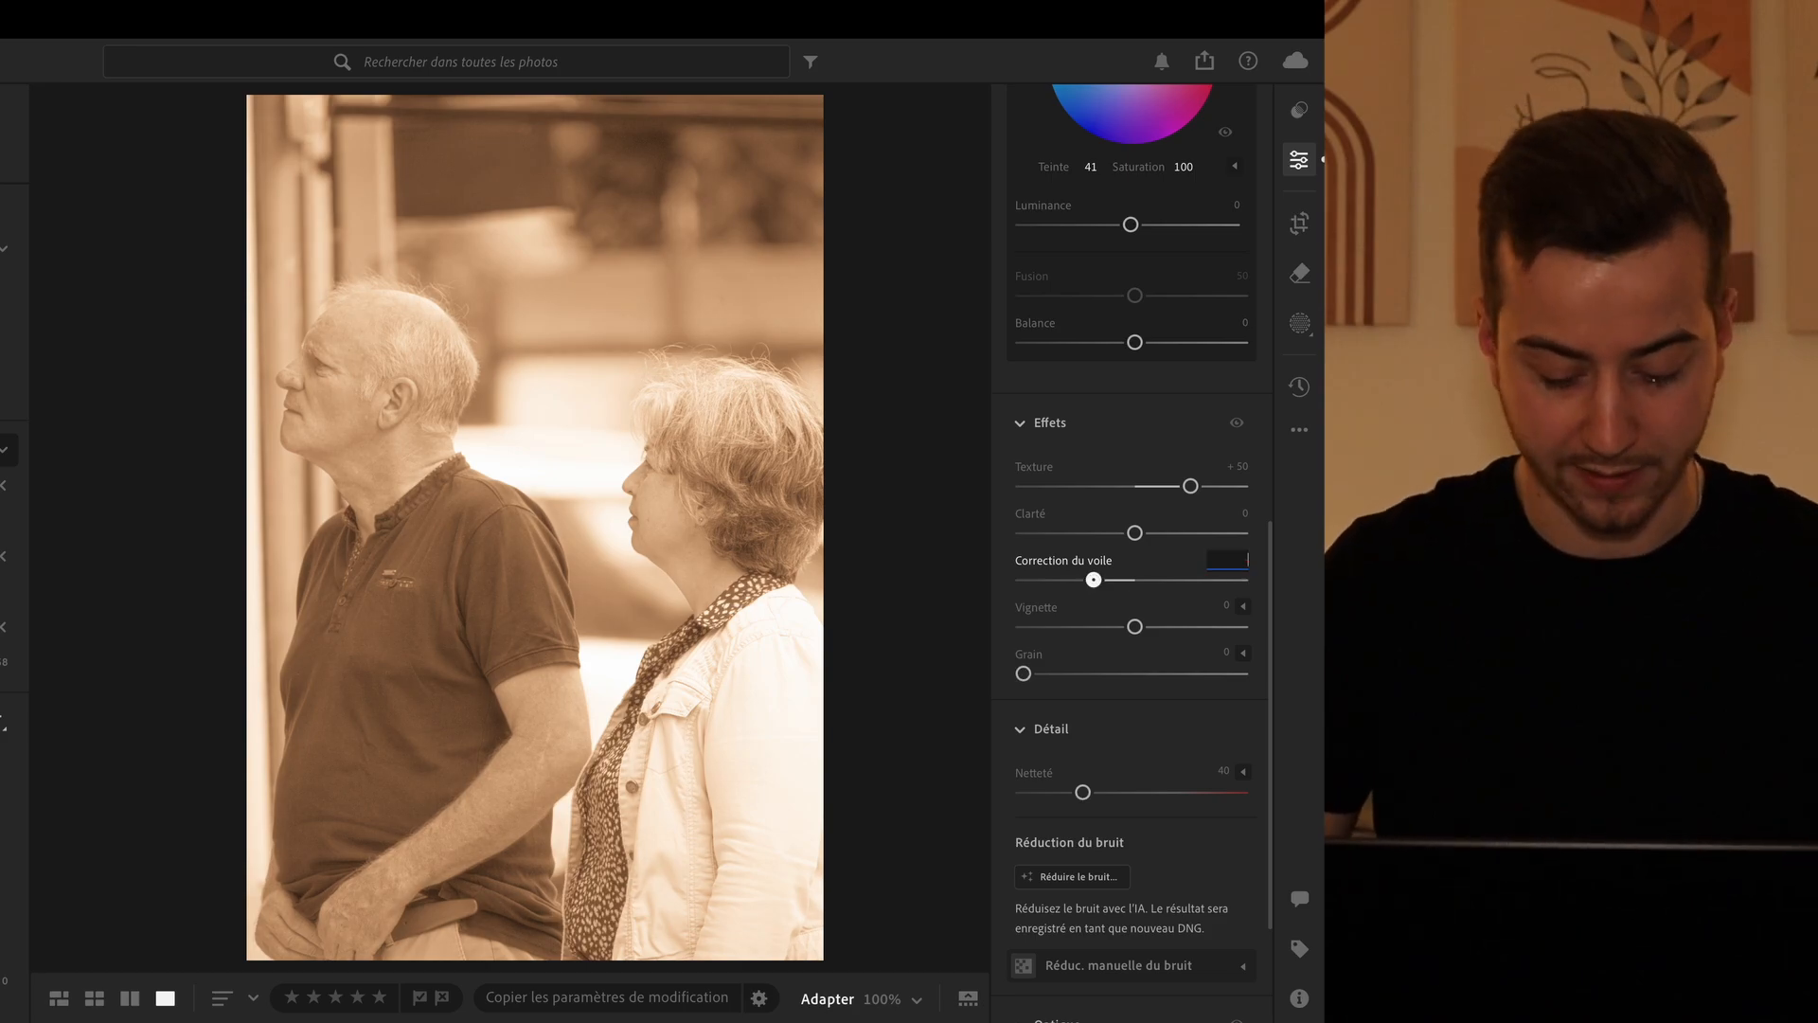
{"action": "key", "text": "Return"}
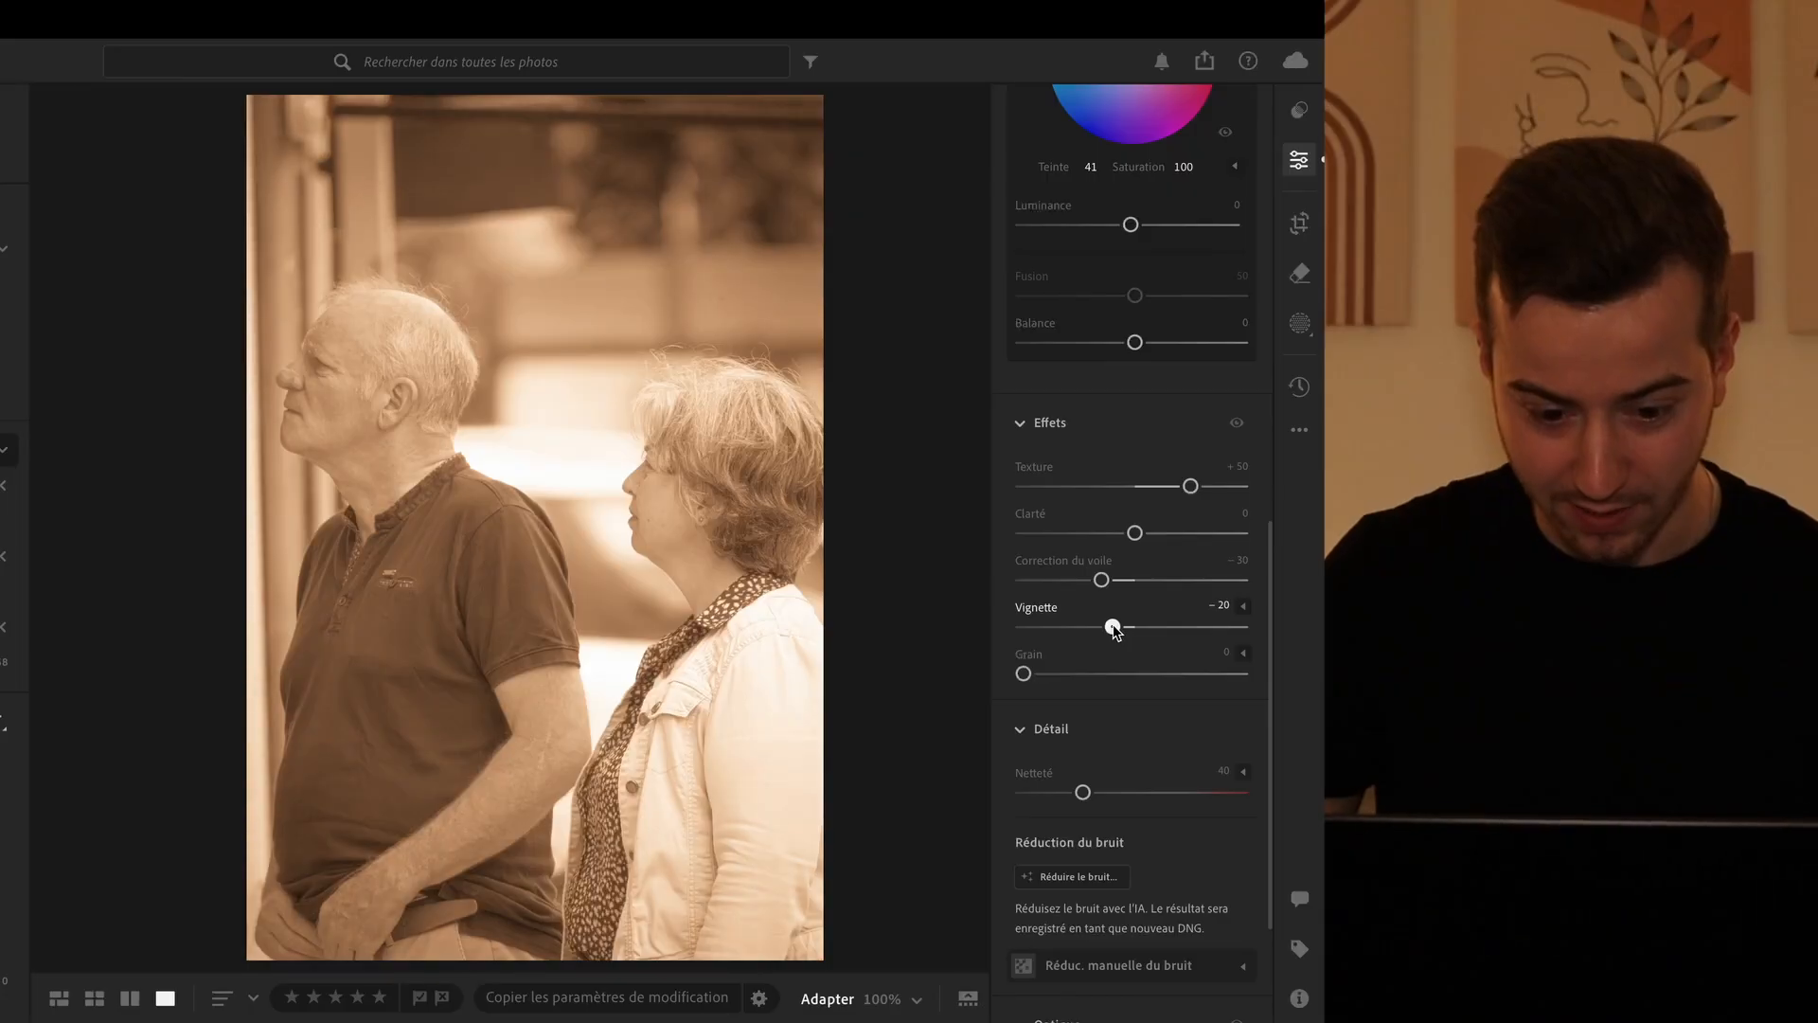
{"action": "left_click_drag", "start_coordinate": [1116, 627], "coordinate": [1096, 632]}
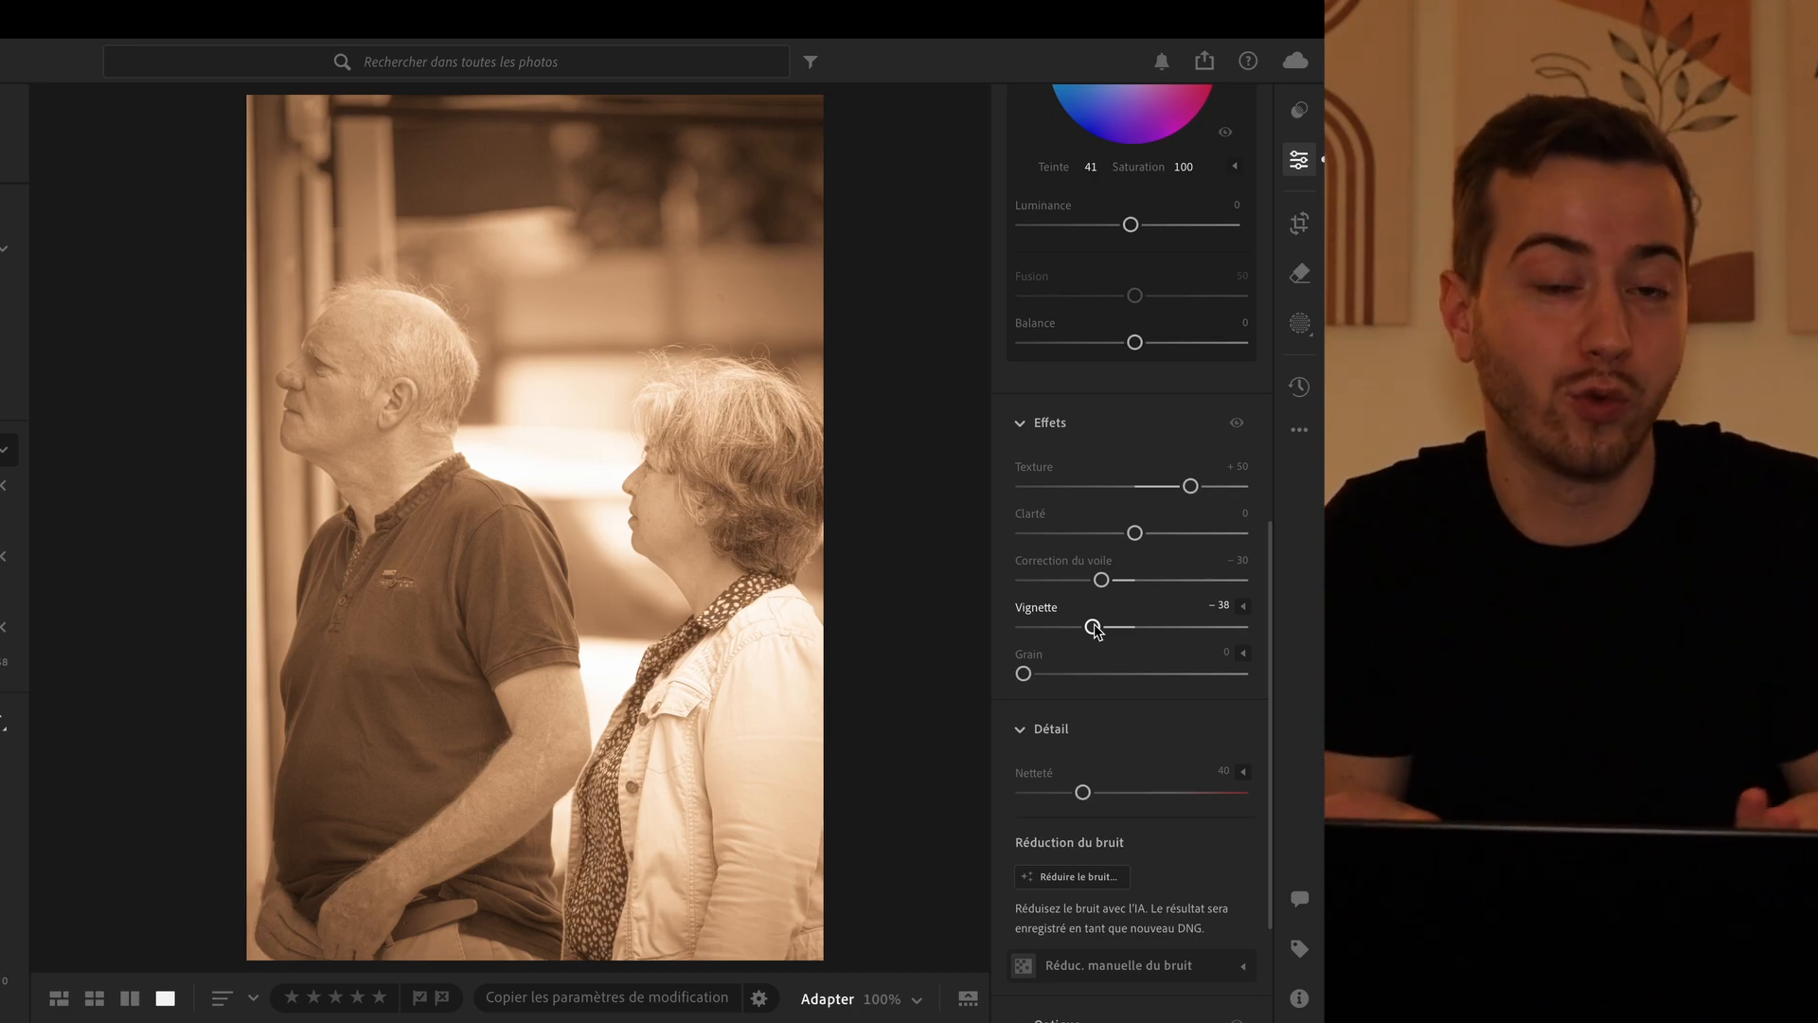
Step: Set the photo's Vignette to −35 and its Grain to 100
{"action": "left_click_drag", "start_coordinate": [1095, 632], "coordinate": [1090, 626]}
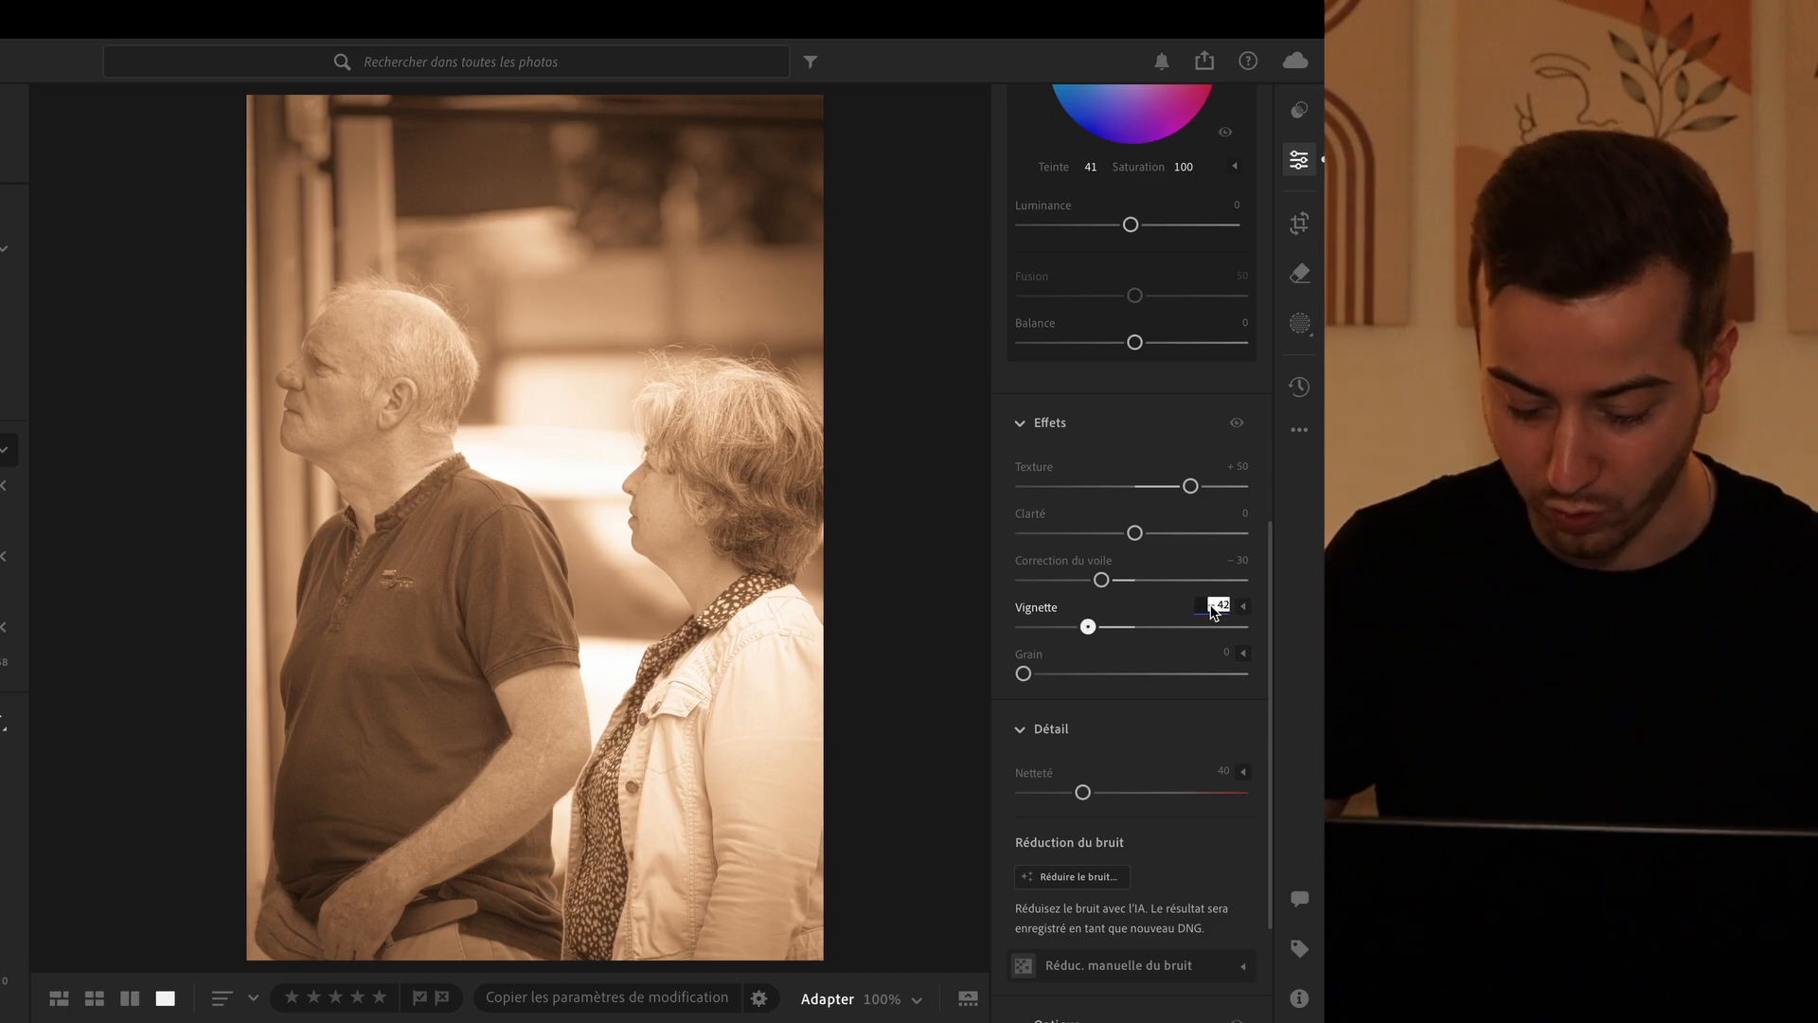
{"action": "type", "text": "-35"}
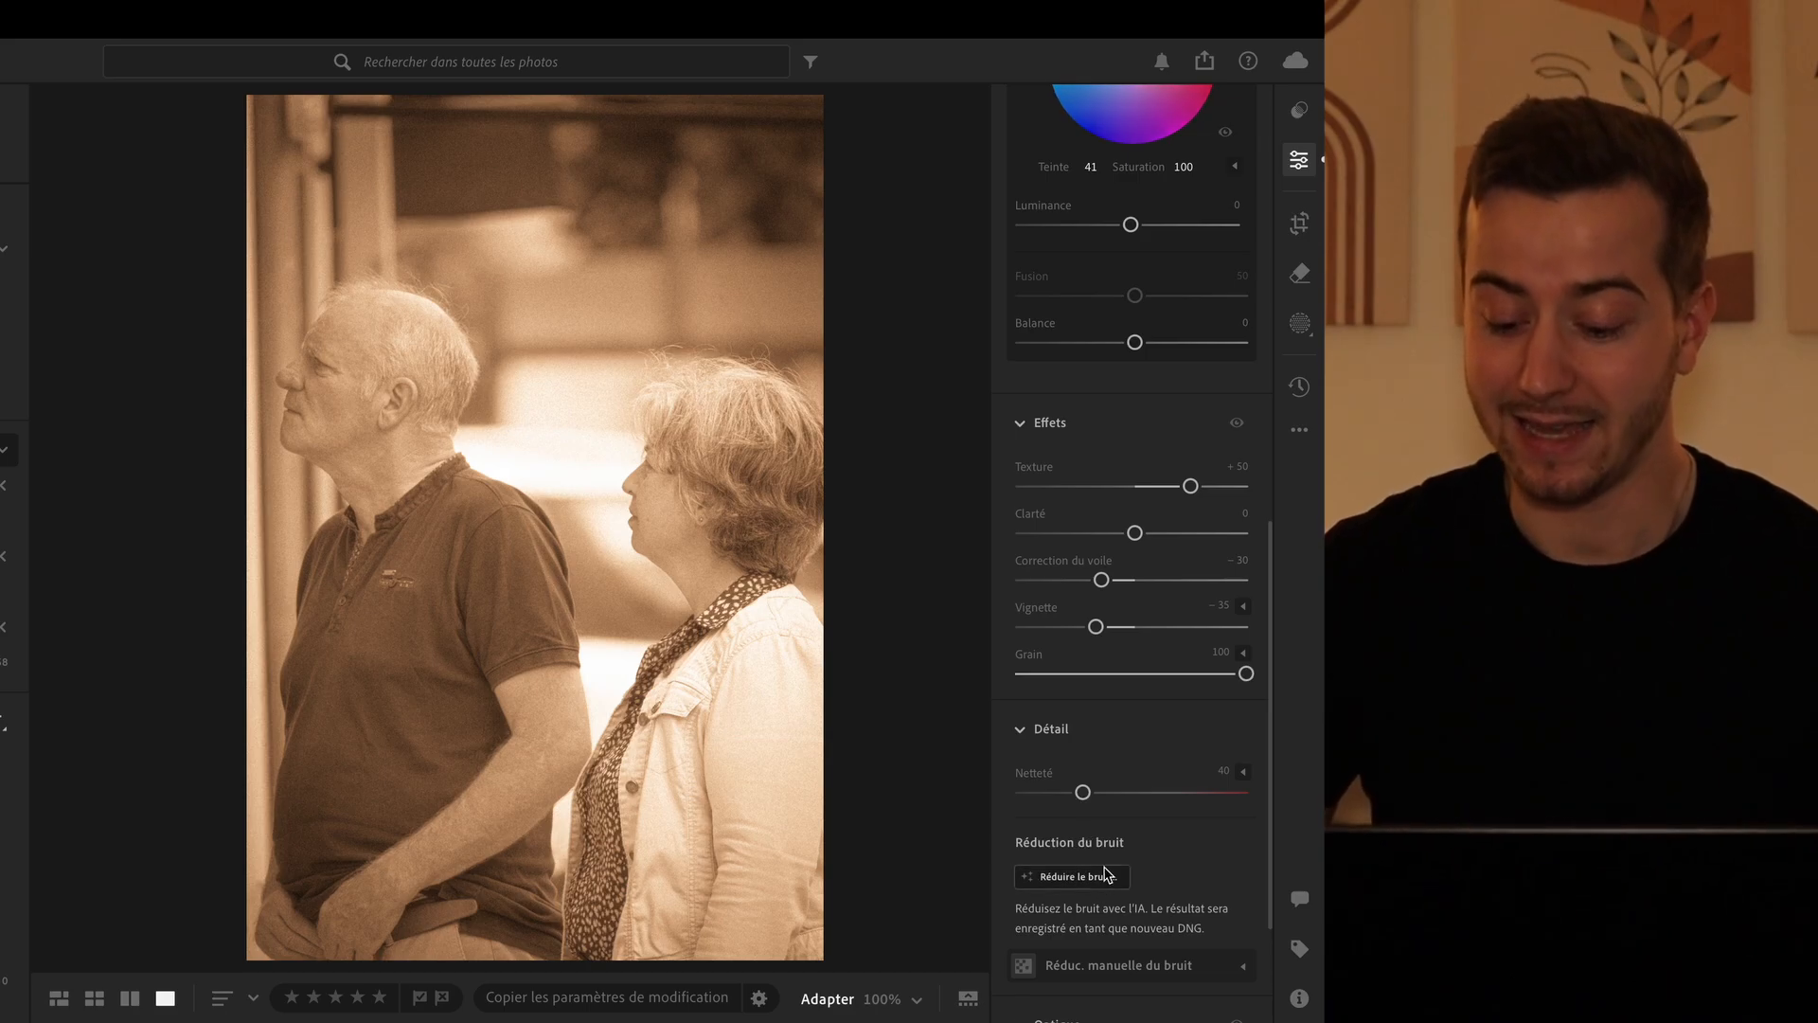
{"action": "scroll", "coordinate": [1104, 872], "scroll_direction": "down", "scroll_amount": 2}
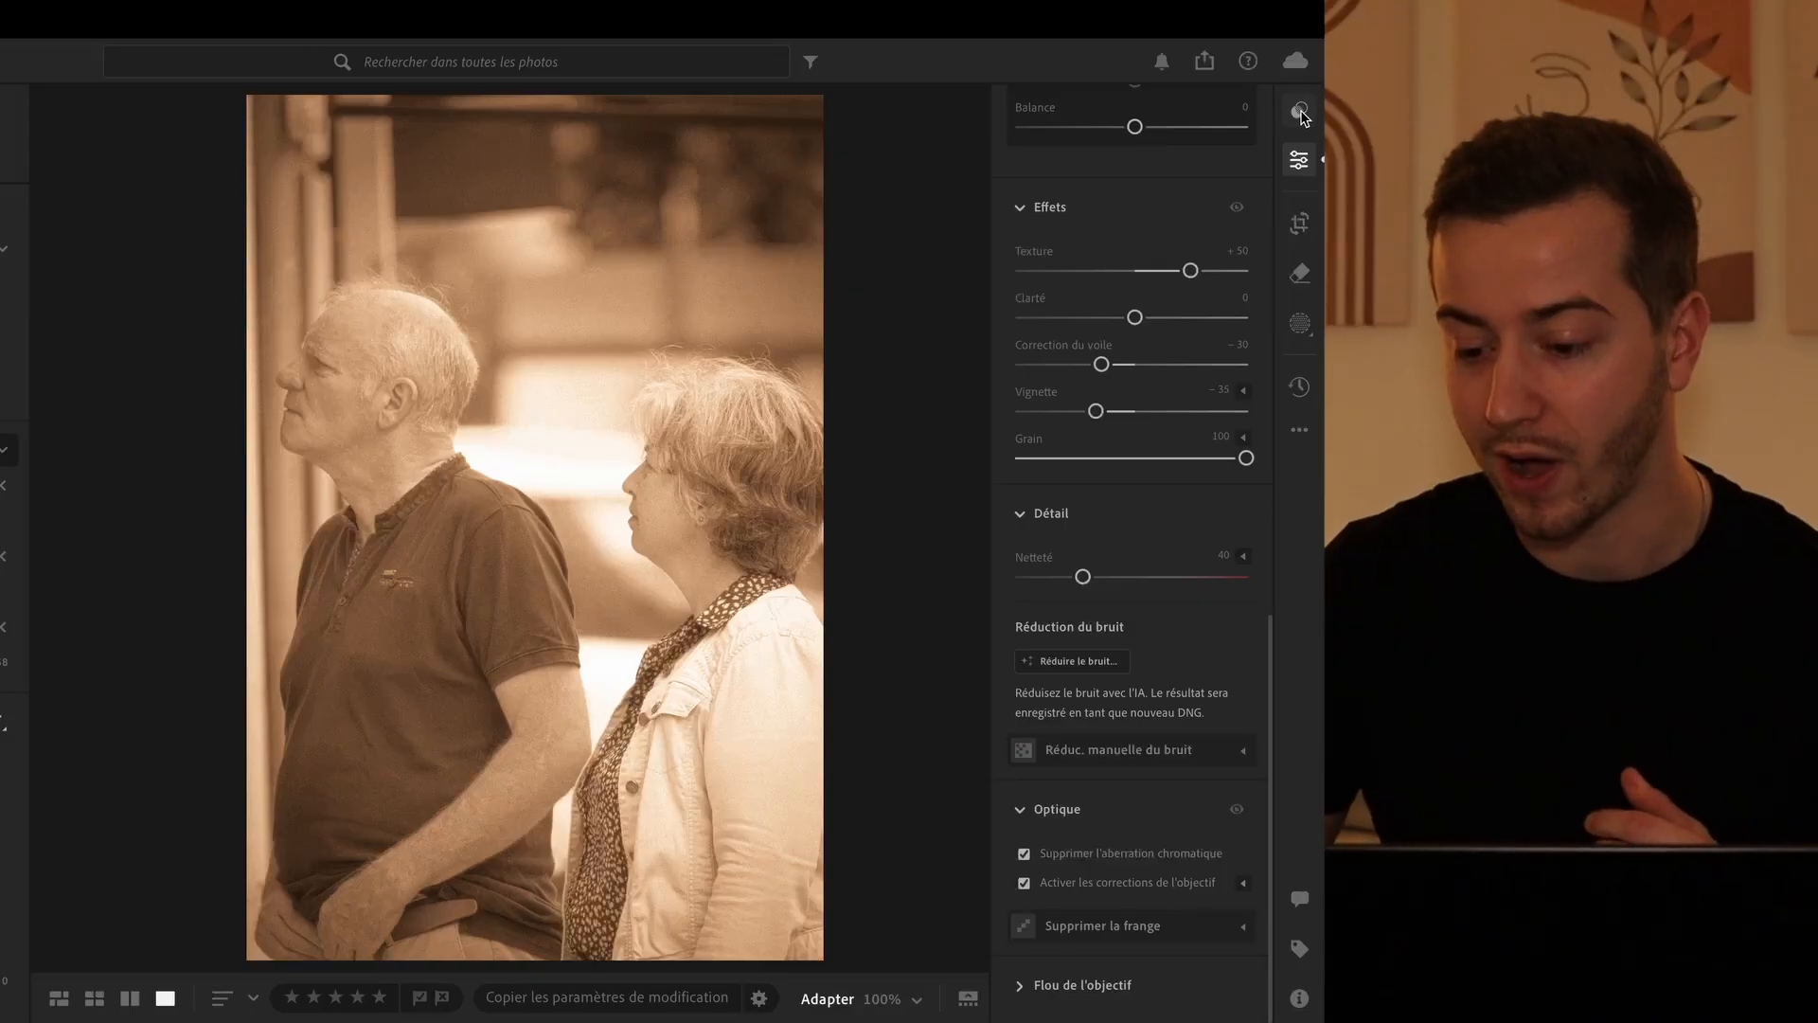
Step: Save the current edit settings as a new user preset named "Vintage preset 1" with the default options selected
{"action": "left_click", "coordinate": [1301, 112]}
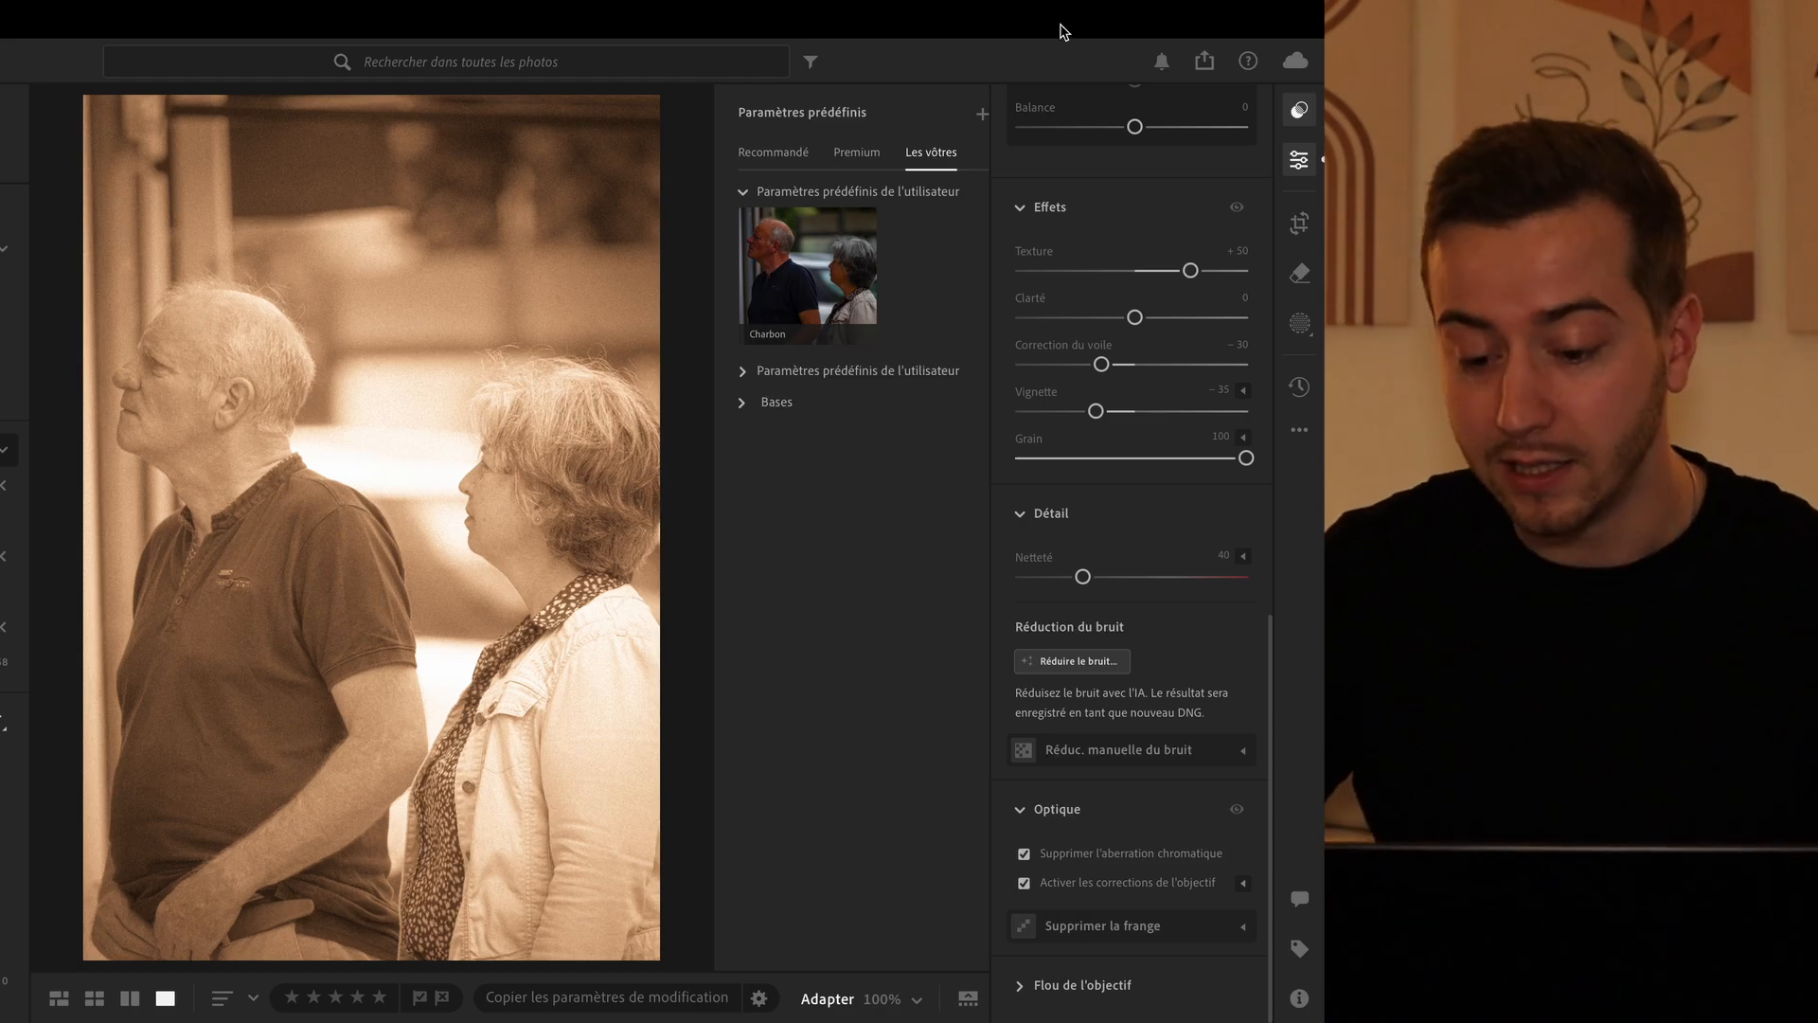
{"action": "left_click", "coordinate": [983, 117]}
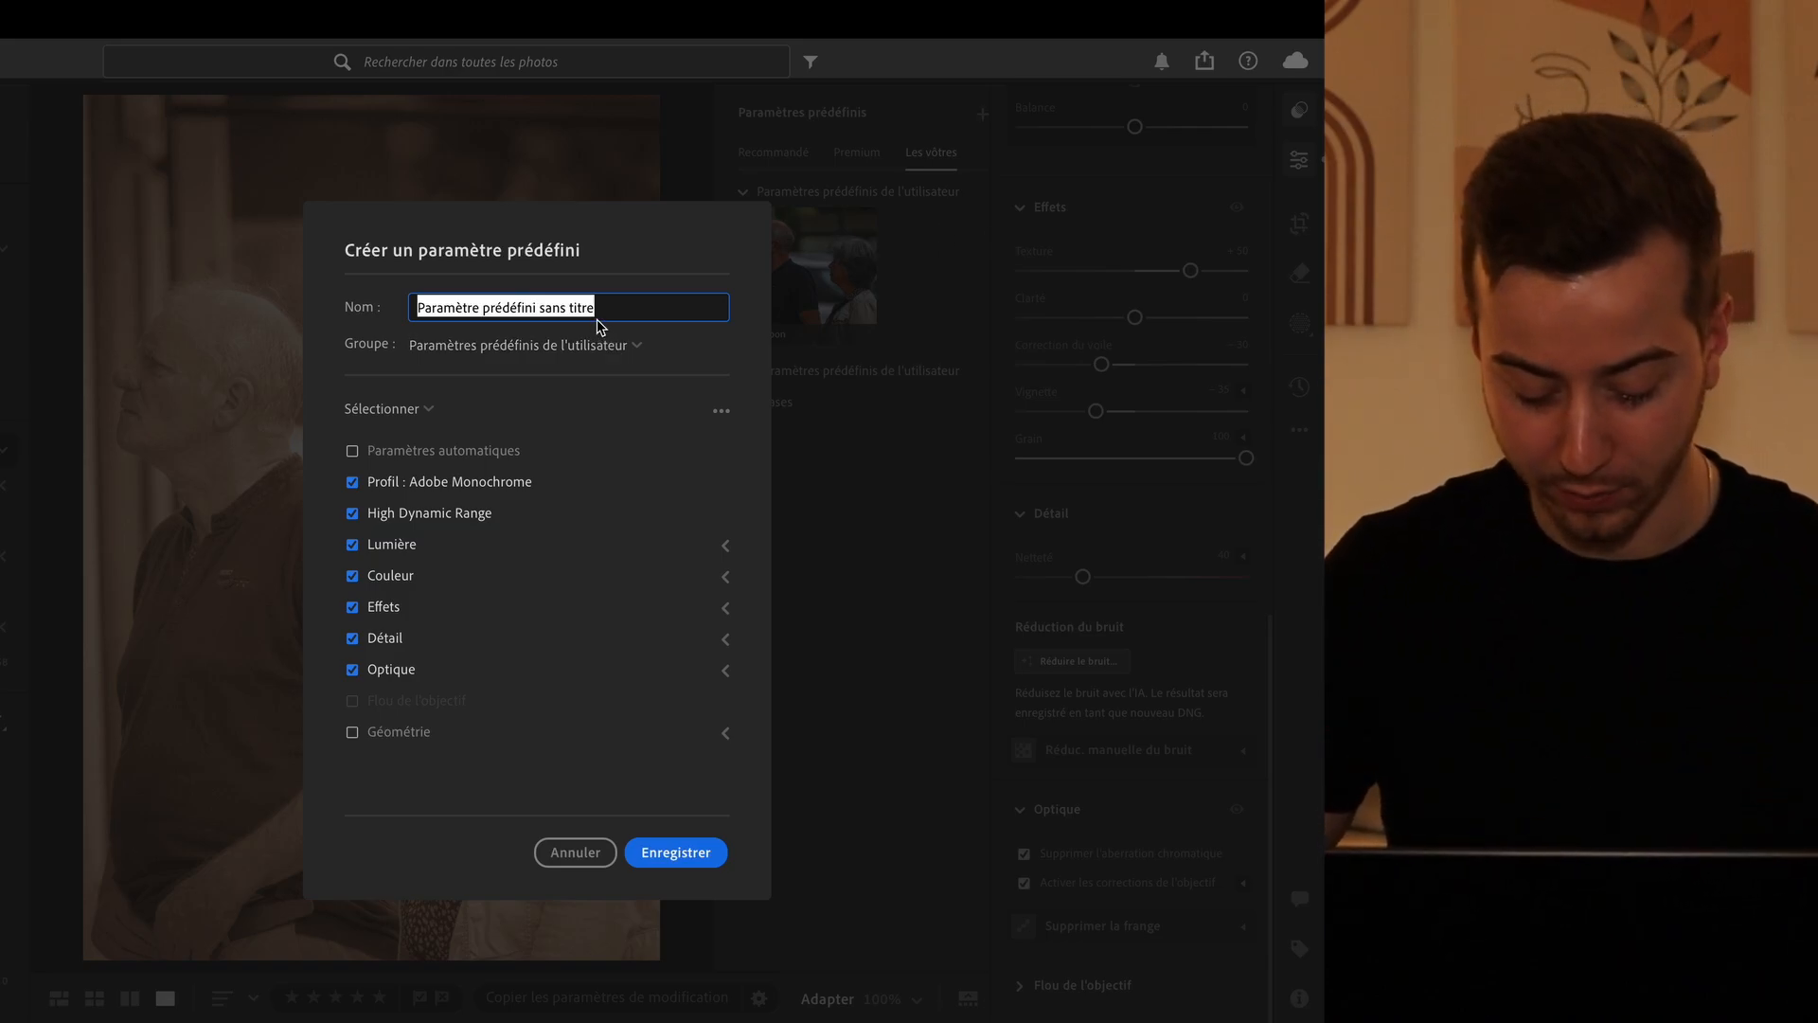
{"action": "type", "text": "Vintage preset 1"}
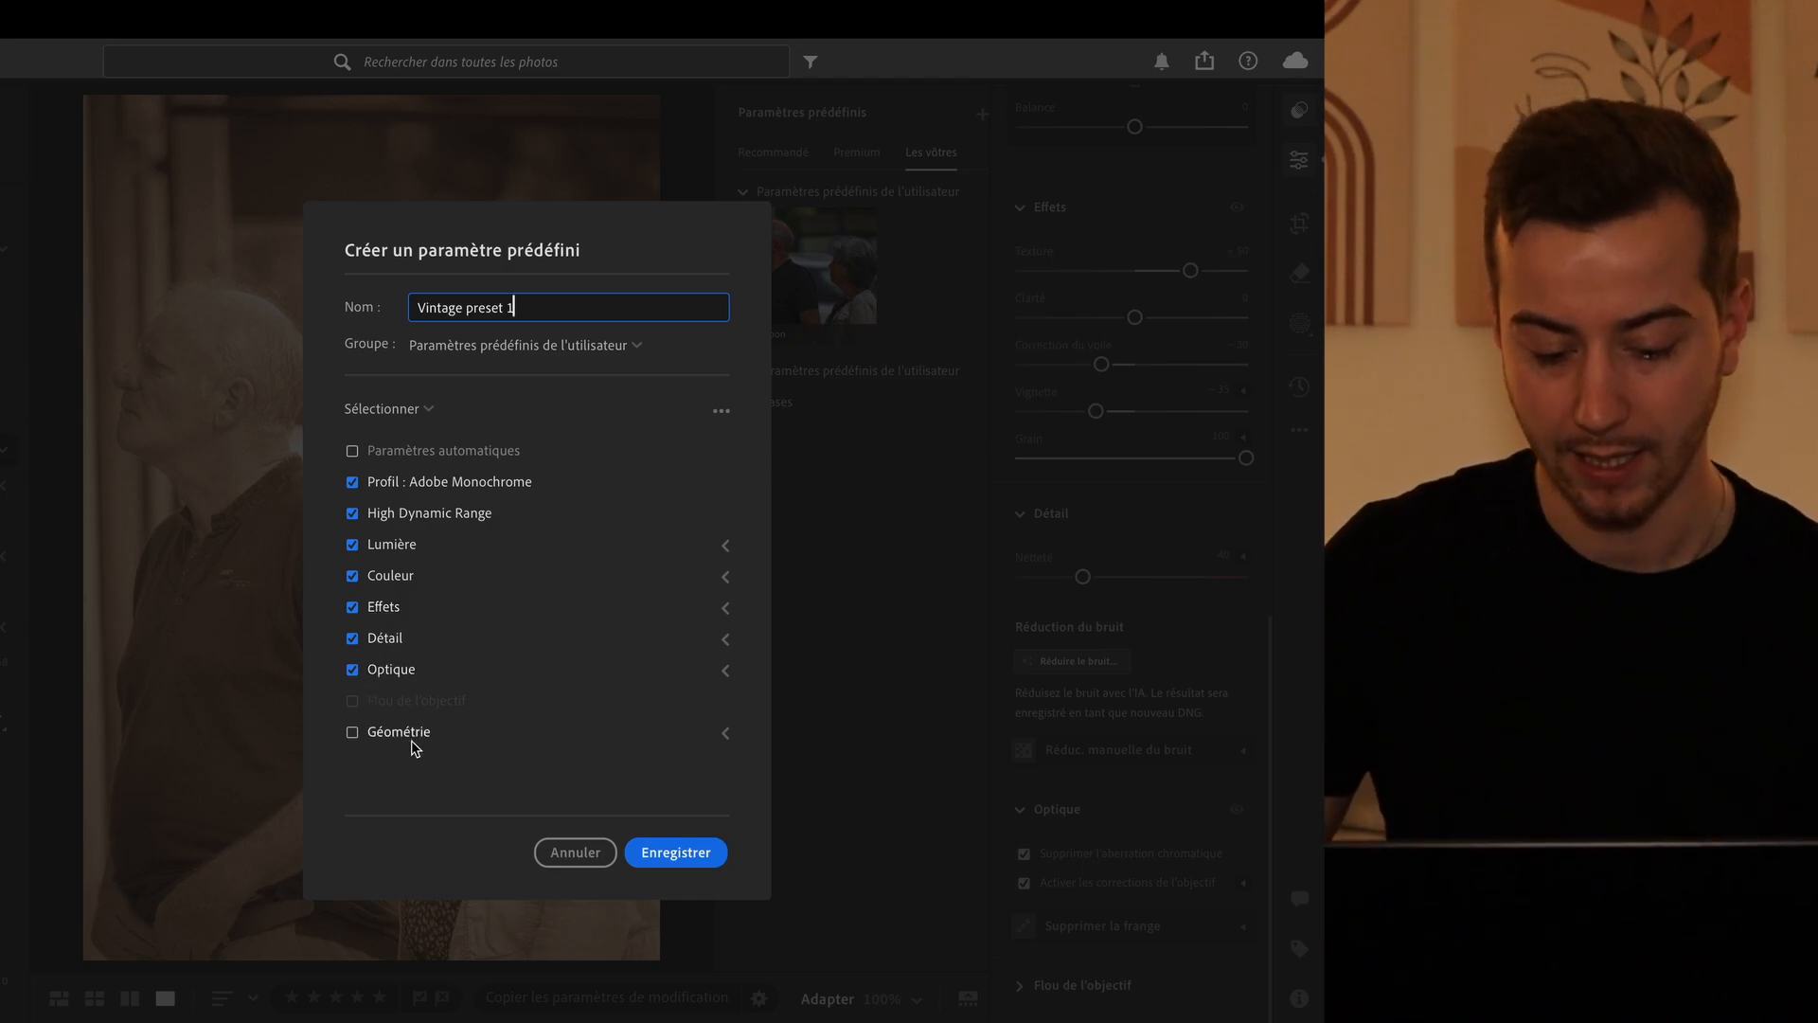
{"action": "left_click", "coordinate": [683, 854]}
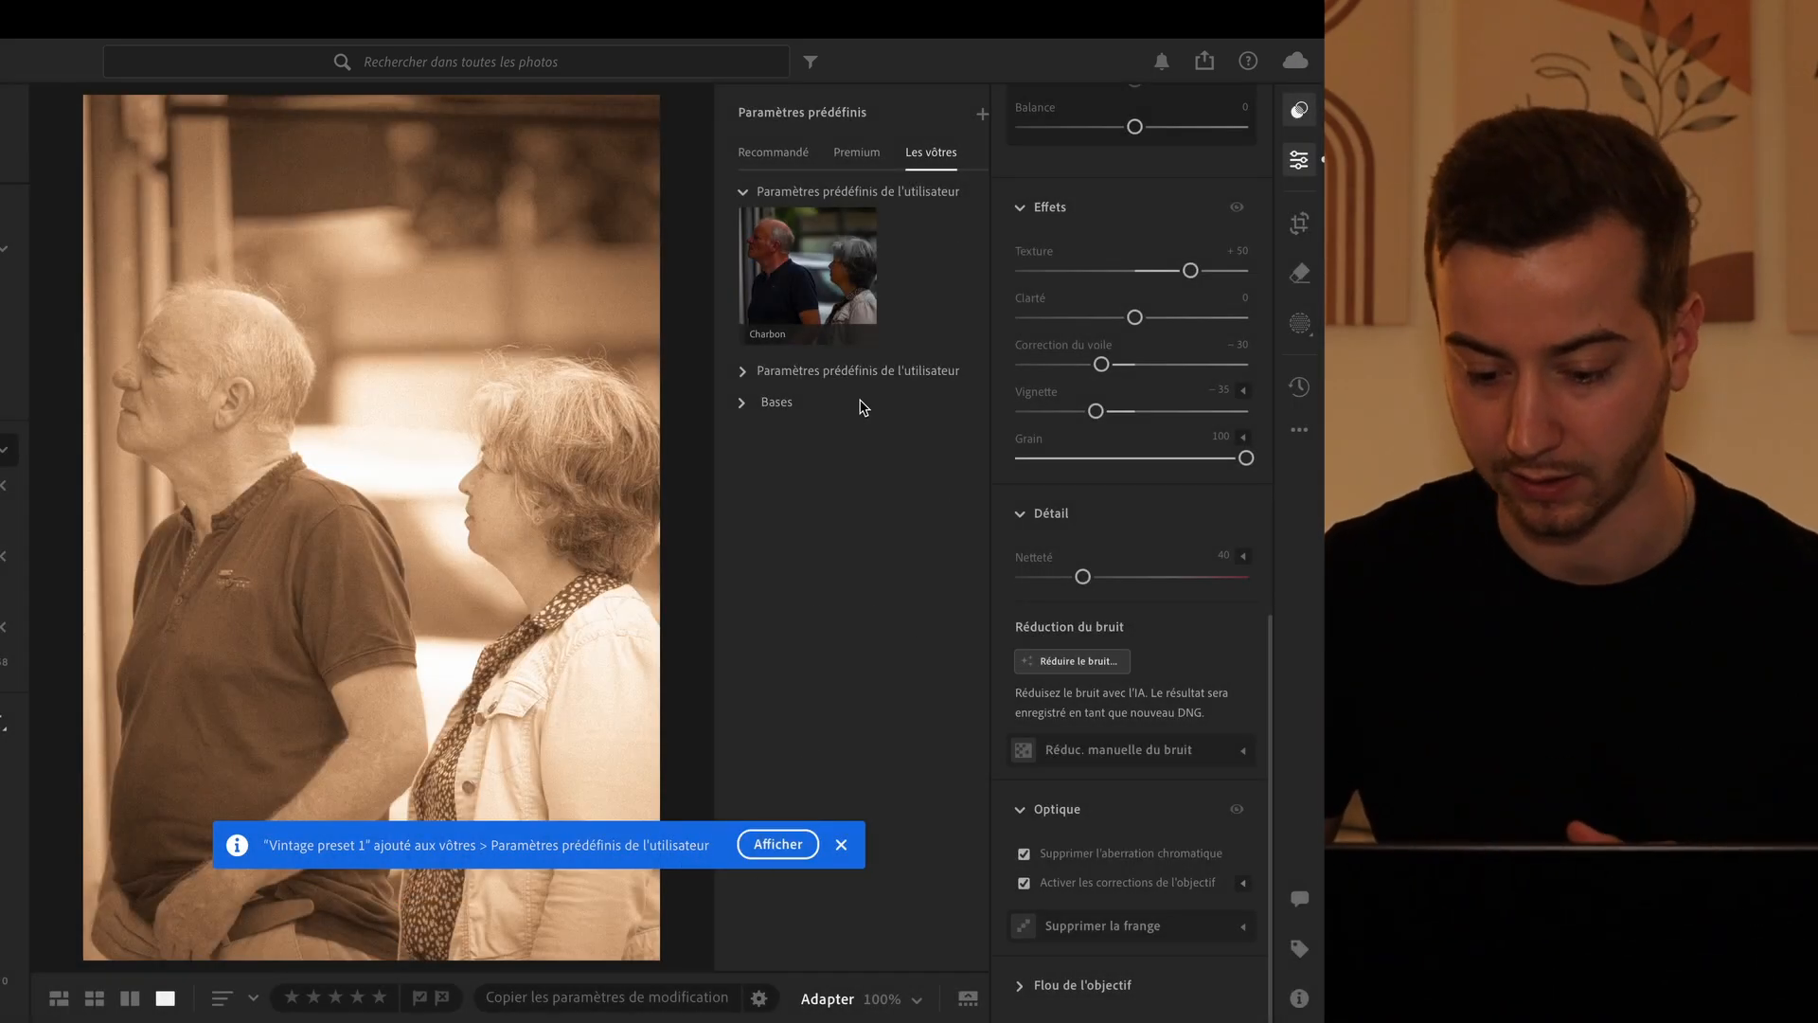
Step: Expand the second group of user presets and locate Vintage preset 1 among them
{"action": "left_click", "coordinate": [843, 153]}
{"action": "left_click", "coordinate": [933, 154]}
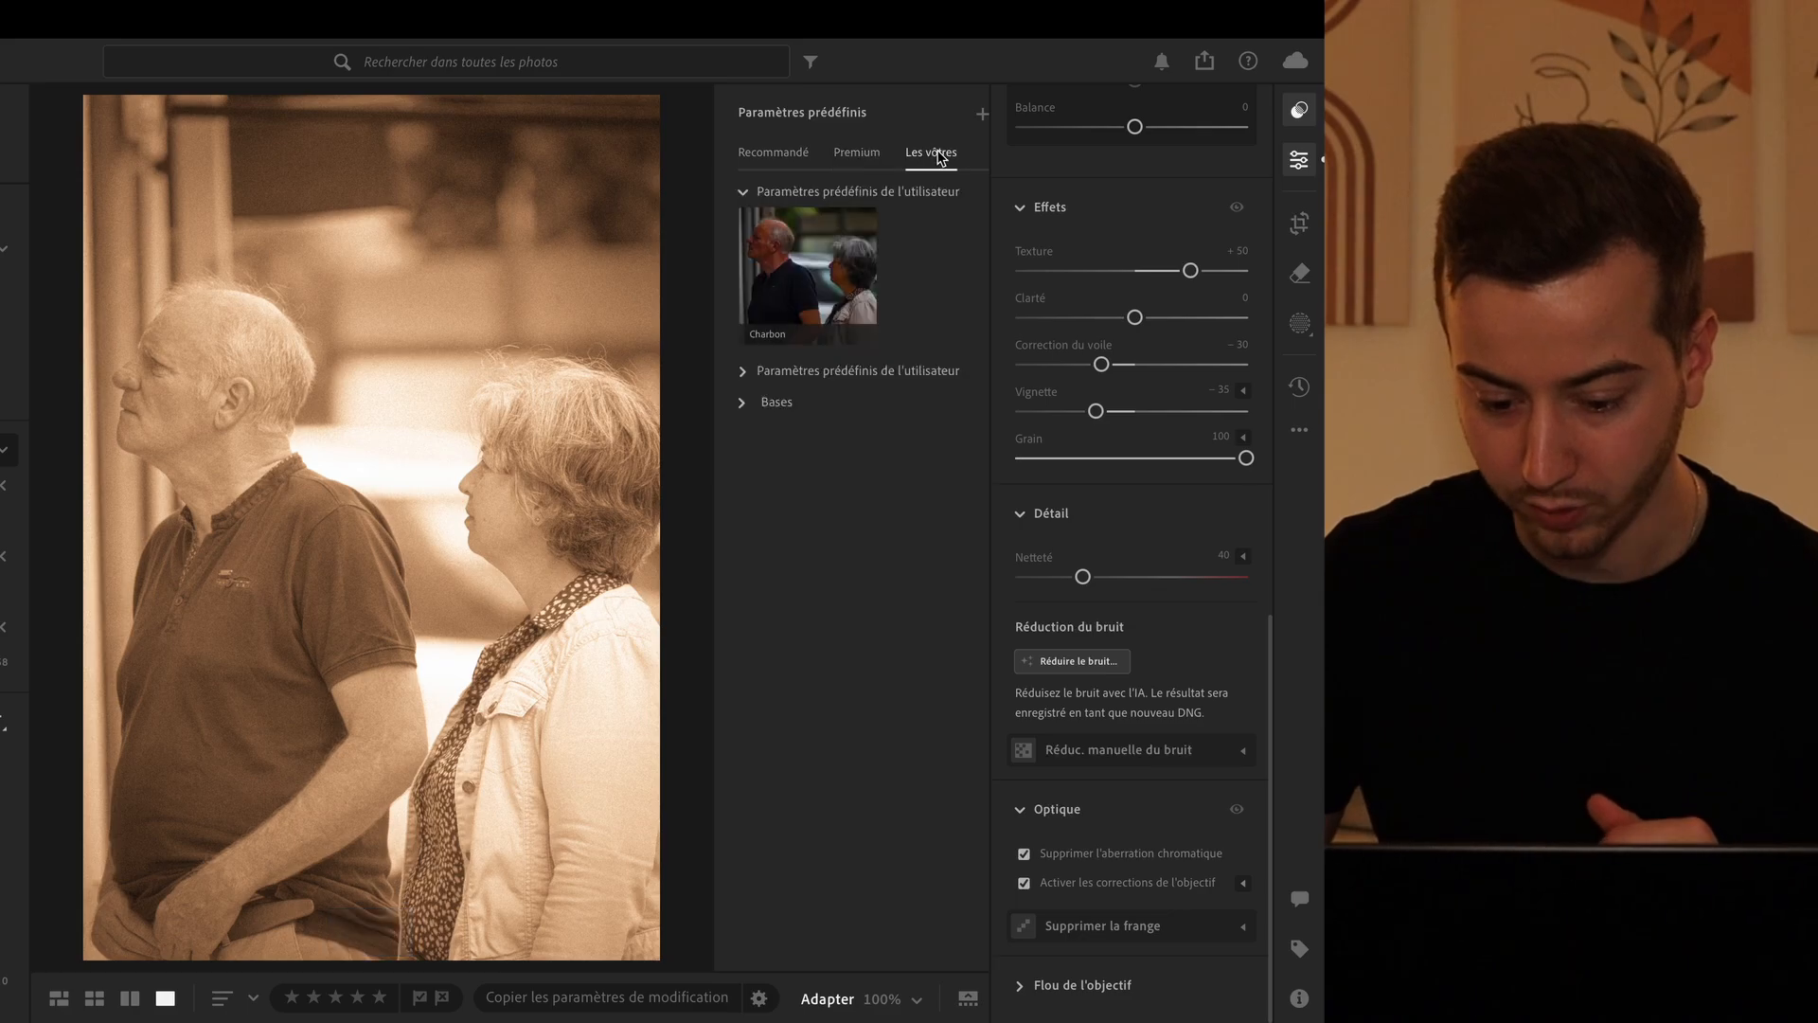
{"action": "left_click", "coordinate": [775, 372]}
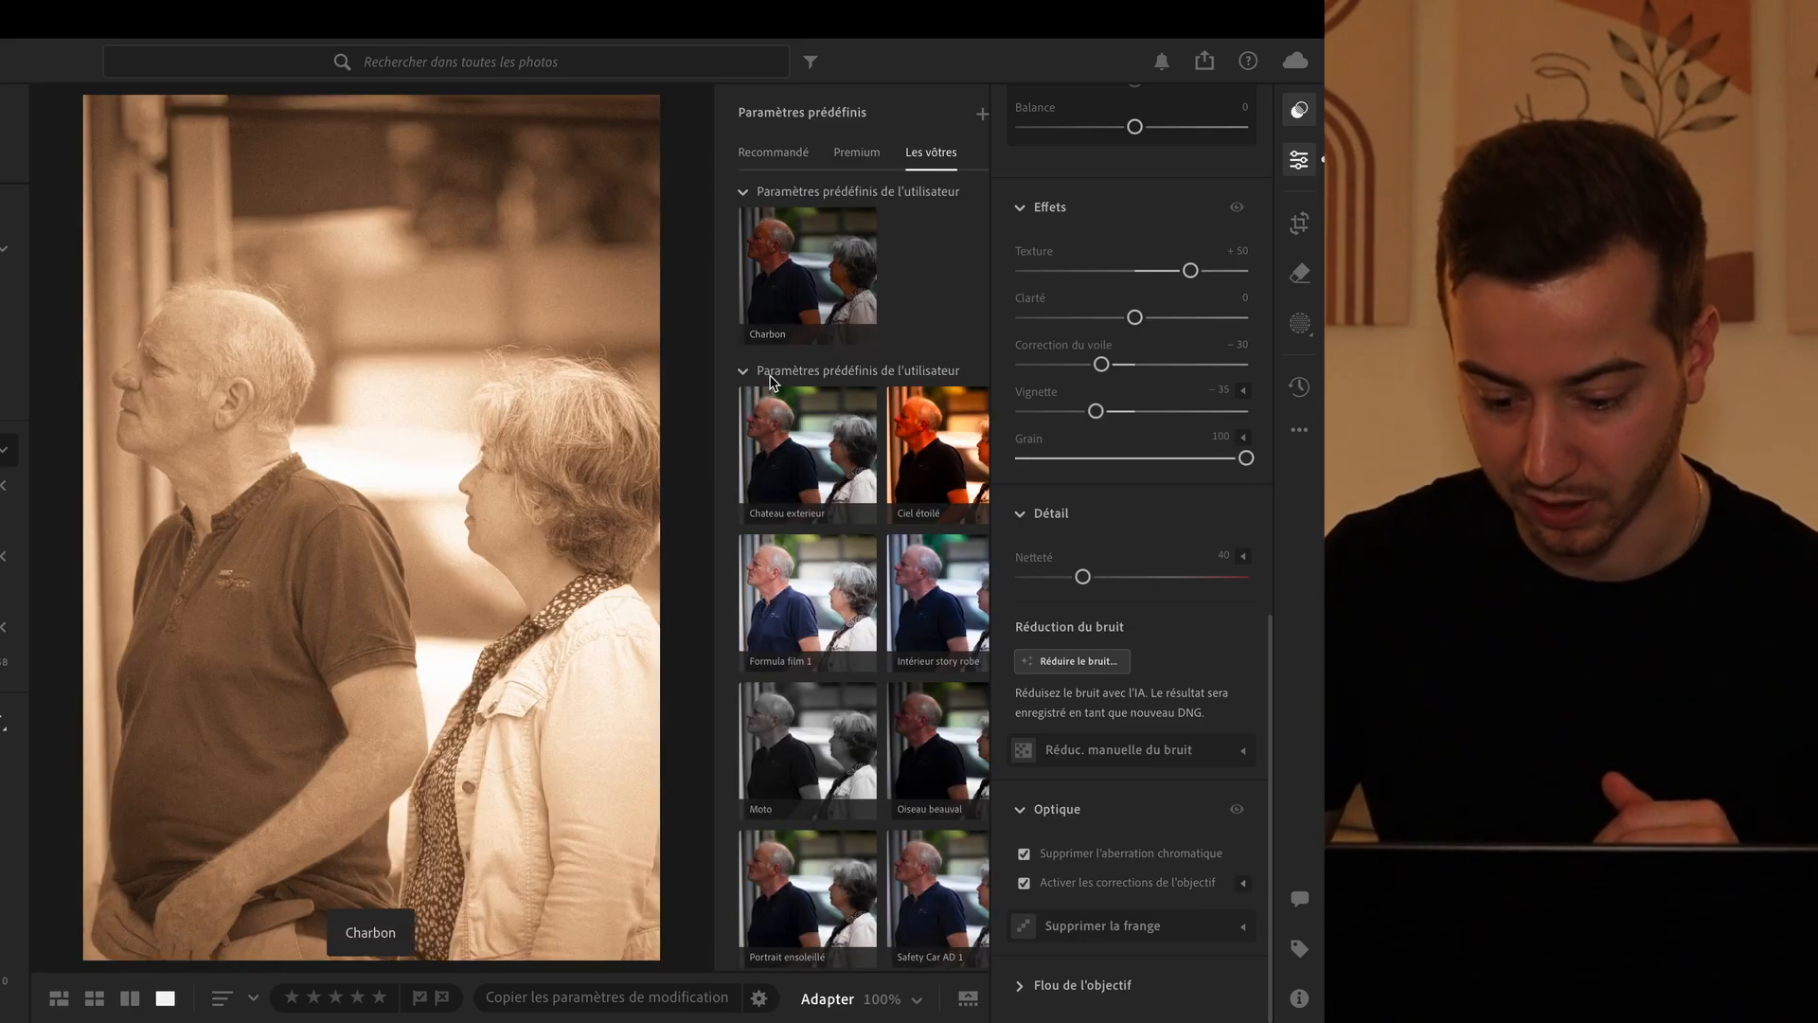
{"action": "left_click", "coordinate": [814, 758]}
{"action": "scroll", "coordinate": [816, 772], "scroll_direction": "down", "scroll_amount": 2}
{"action": "scroll", "coordinate": [818, 777], "scroll_direction": "down", "scroll_amount": 1}
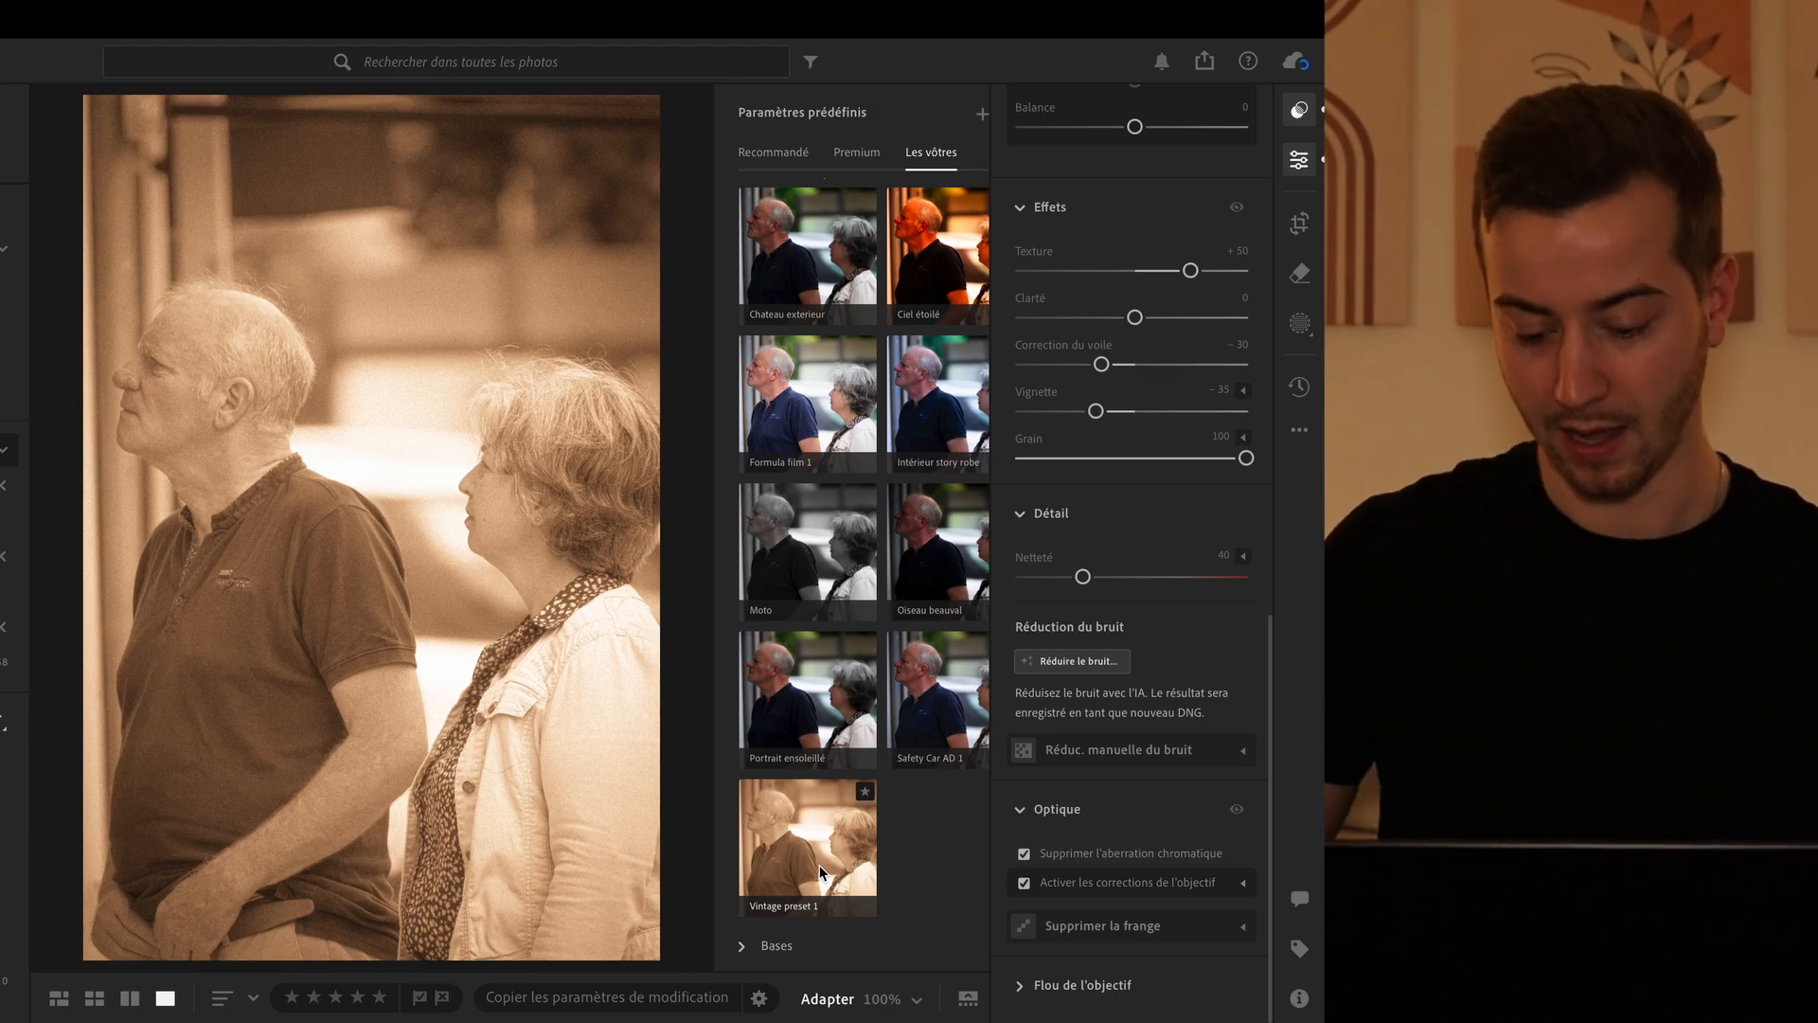
Step: Try other user presets on the photo, such as Portrait ensoleillé, Moto, Ciel étoilé and Chateau exterieur, and reapply Vintage preset 1
{"action": "left_click", "coordinate": [810, 731]}
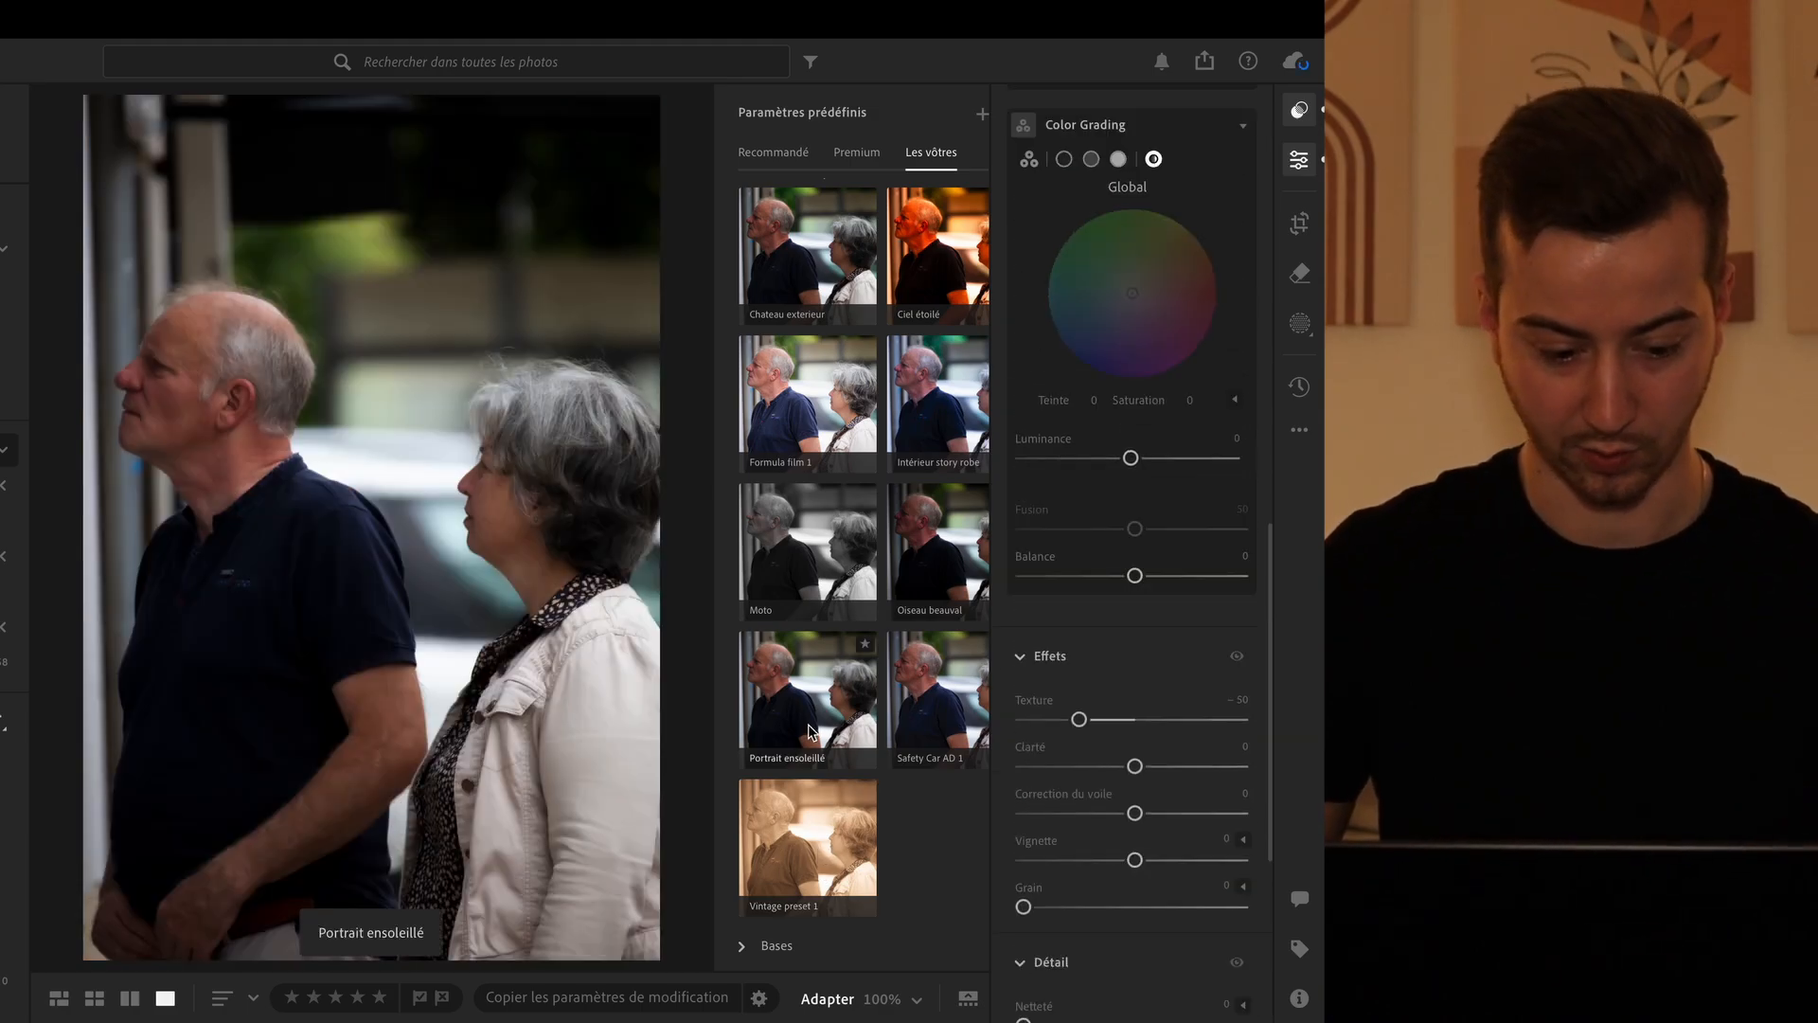
{"action": "left_click", "coordinate": [934, 723]}
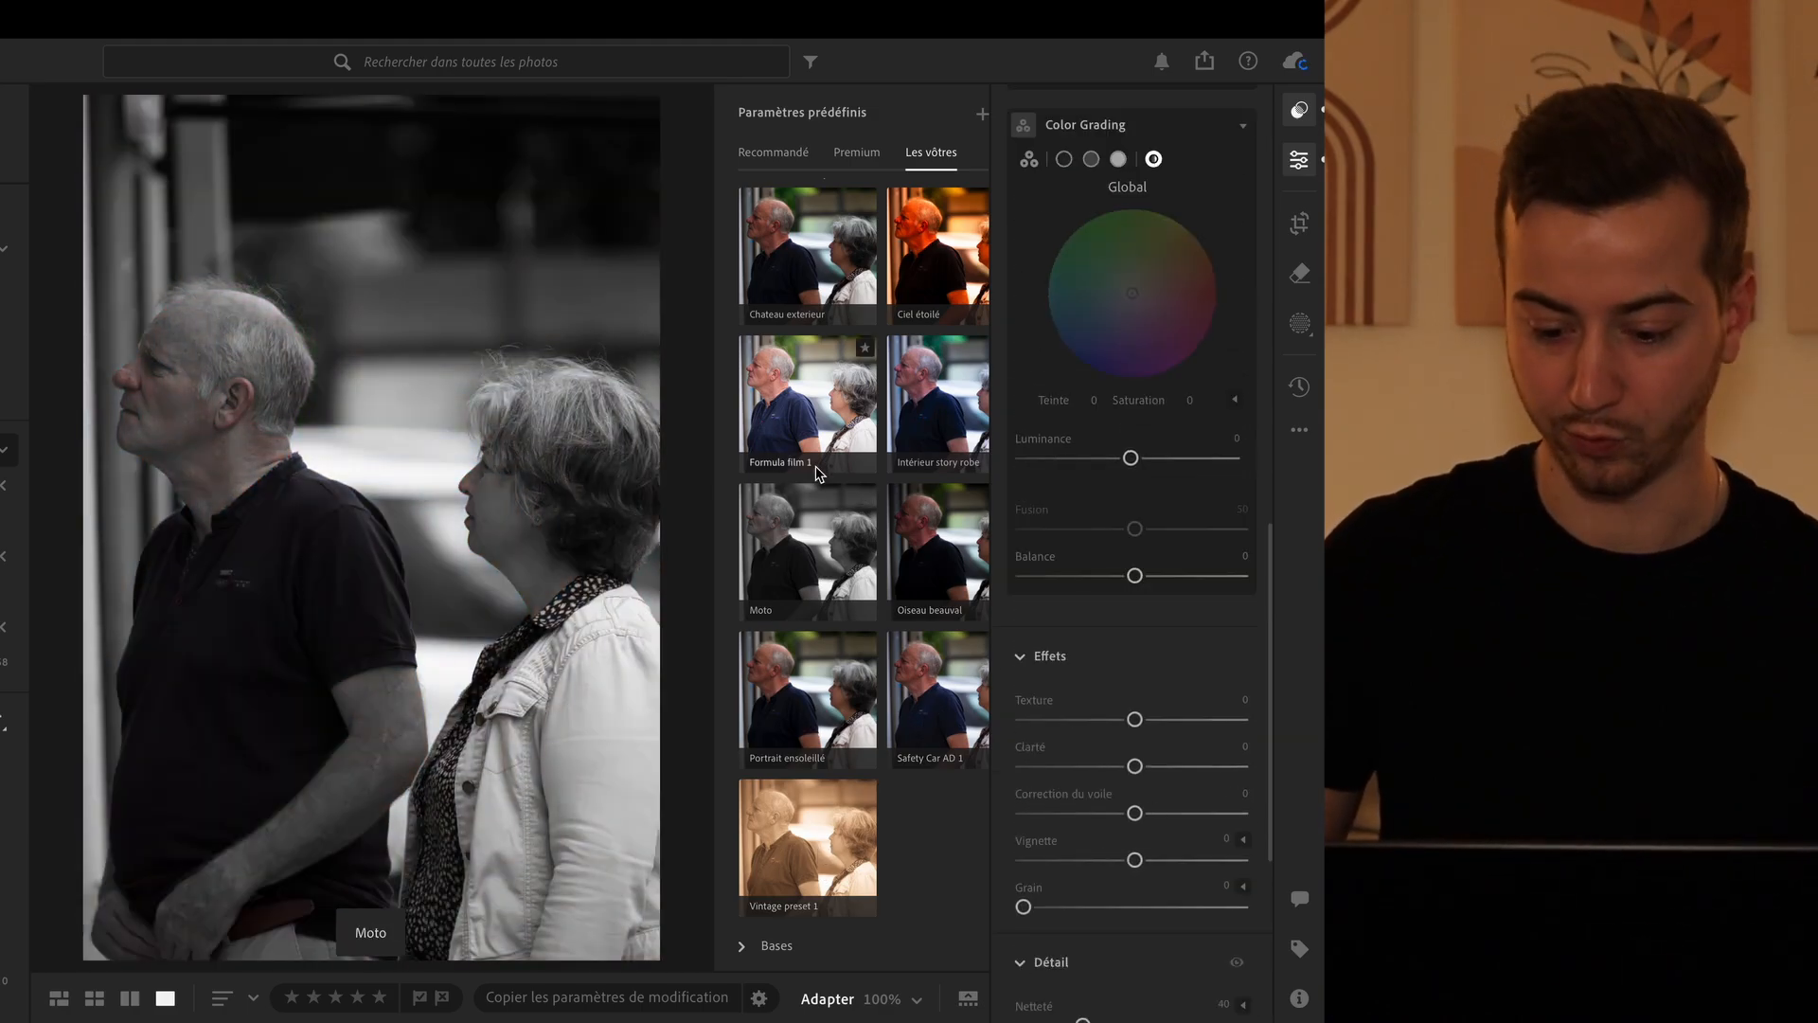
{"action": "left_click", "coordinate": [945, 453]}
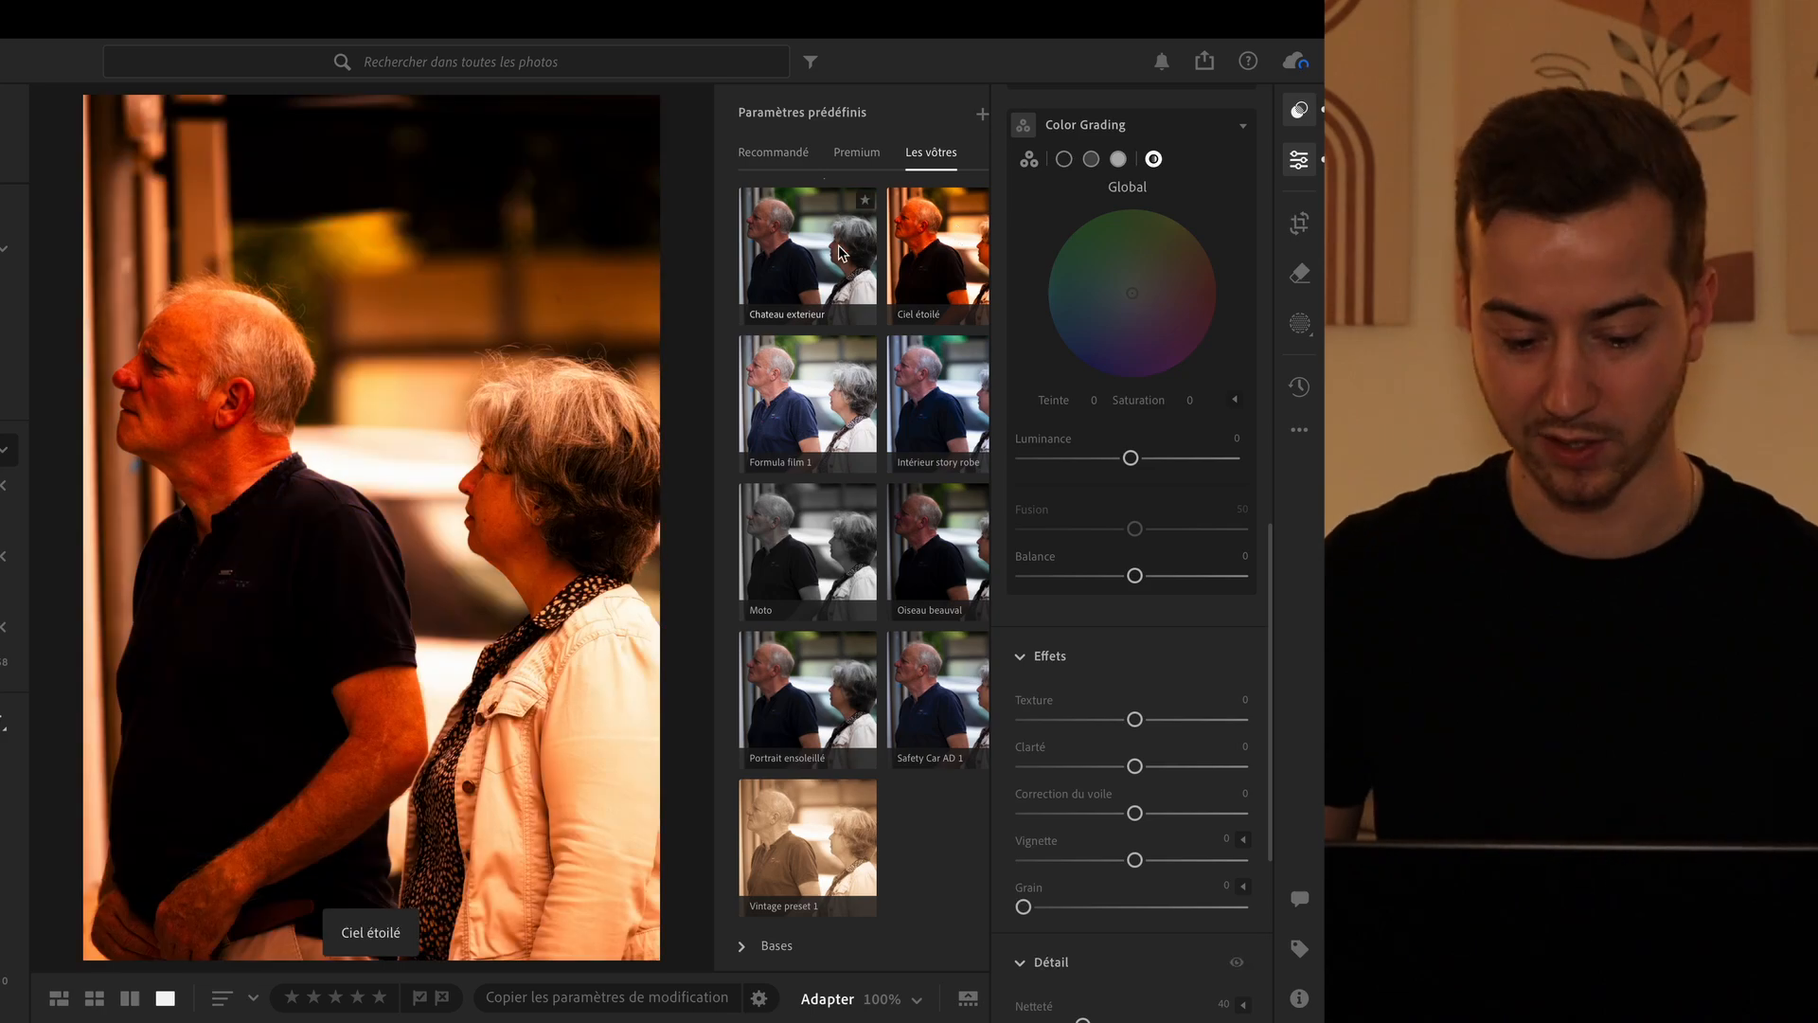
{"action": "left_click", "coordinate": [815, 248]}
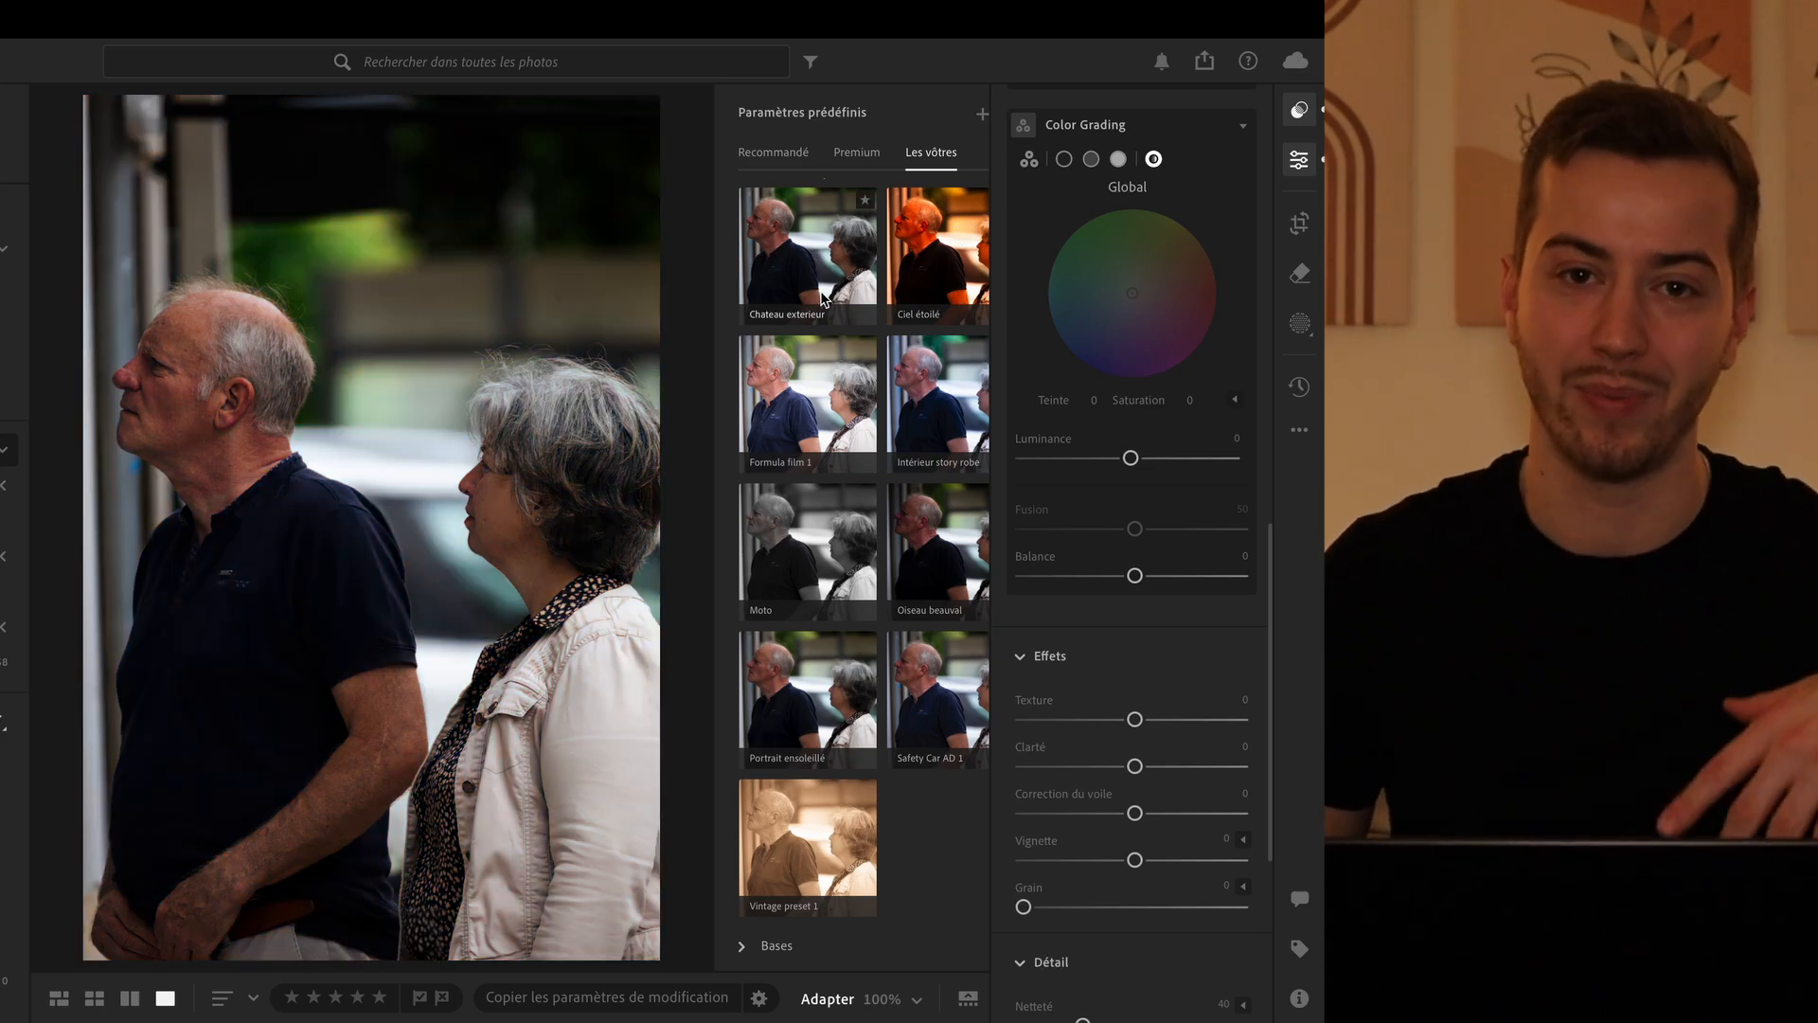
{"action": "left_click", "coordinate": [827, 860]}
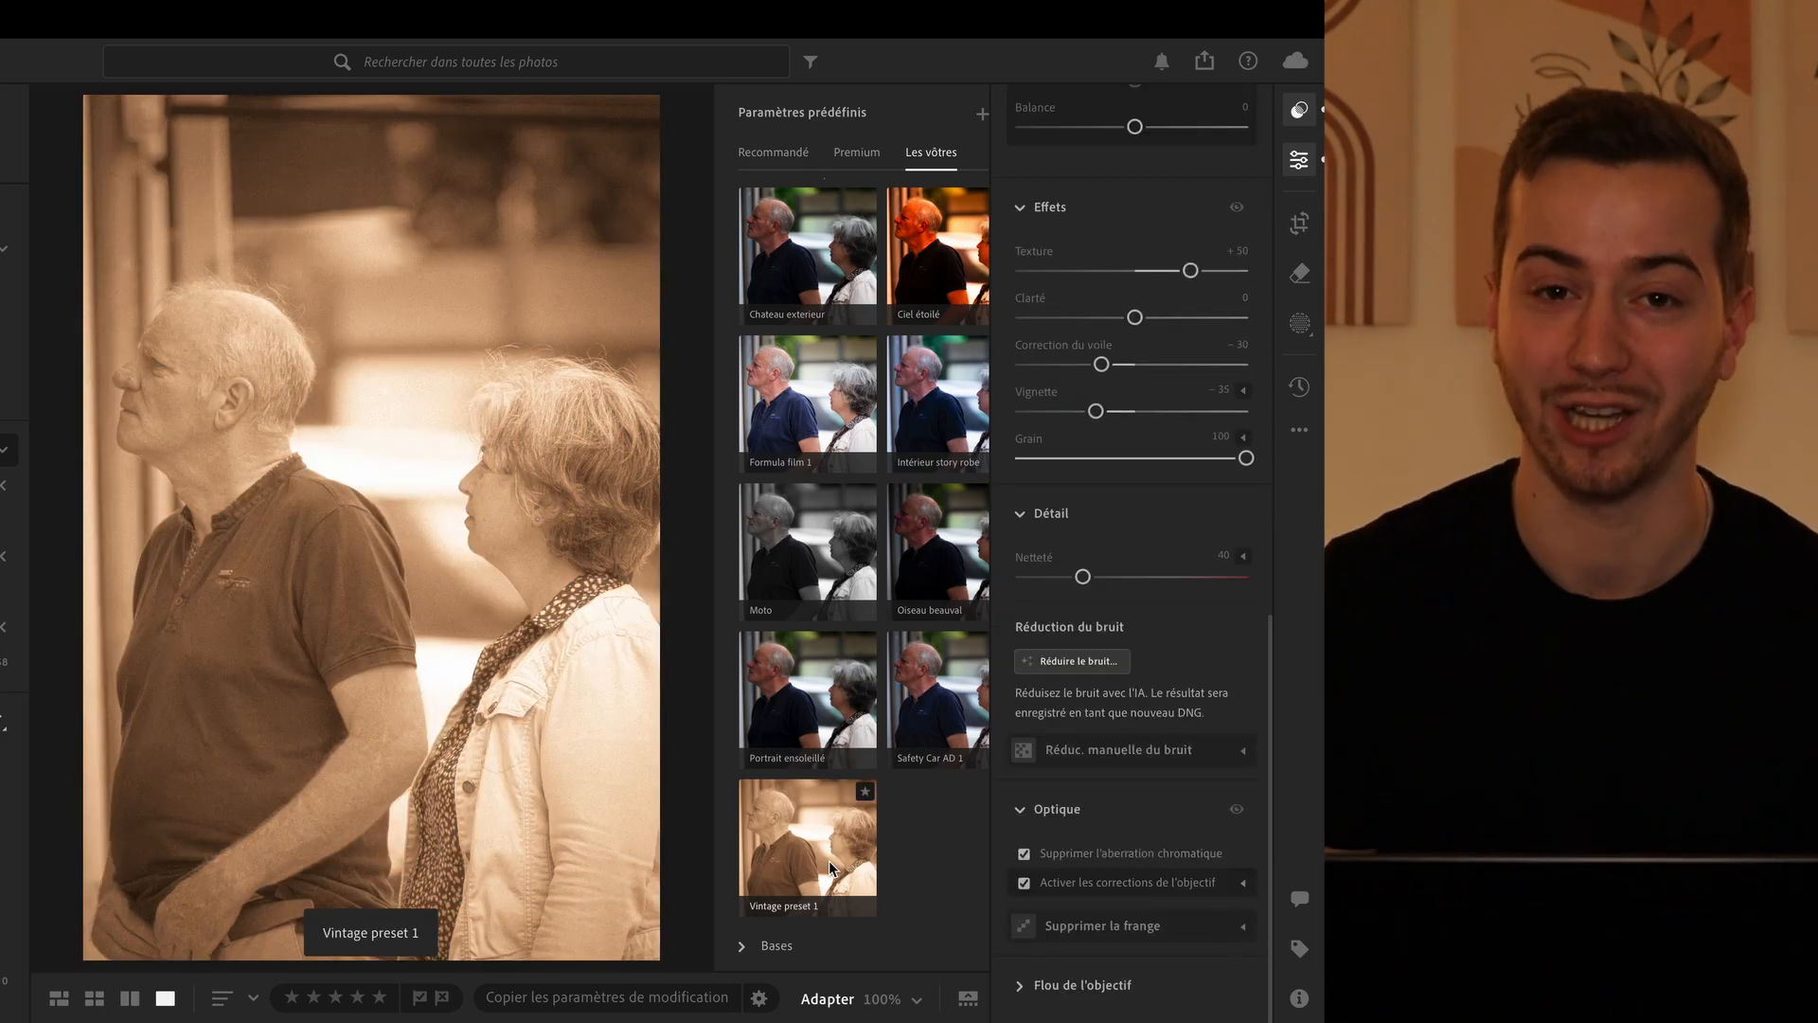